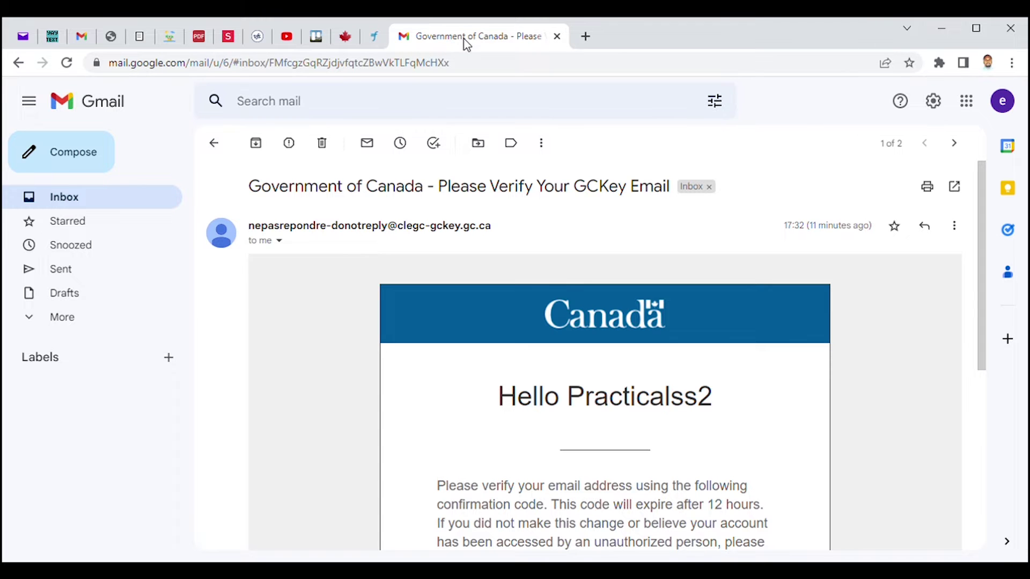
Step: In a new browser tab, go to cic.gc.ca and choose the English version
{"action": "left_click", "coordinate": [586, 37]}
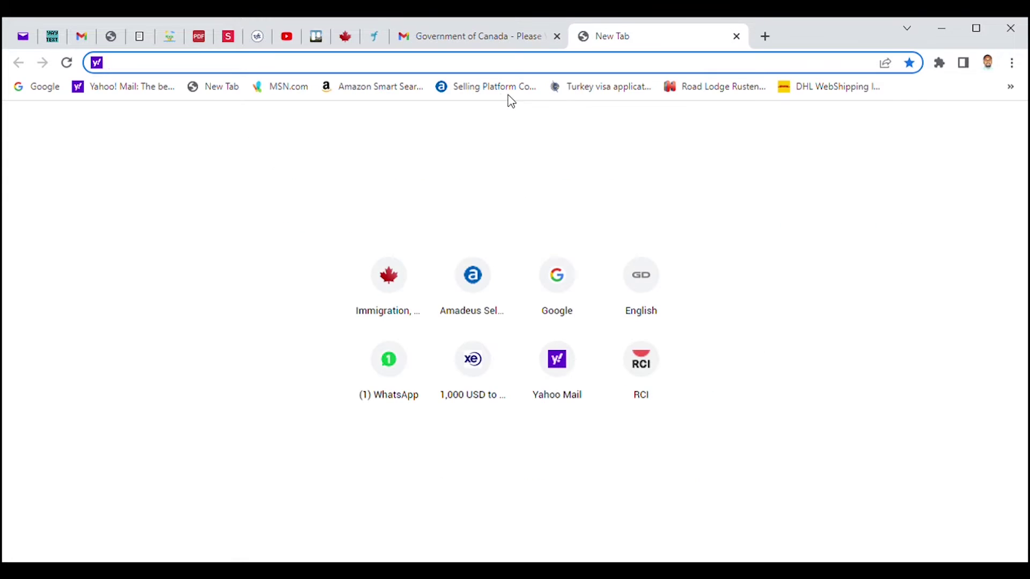
{"action": "type", "text": "cic.gc.ca"}
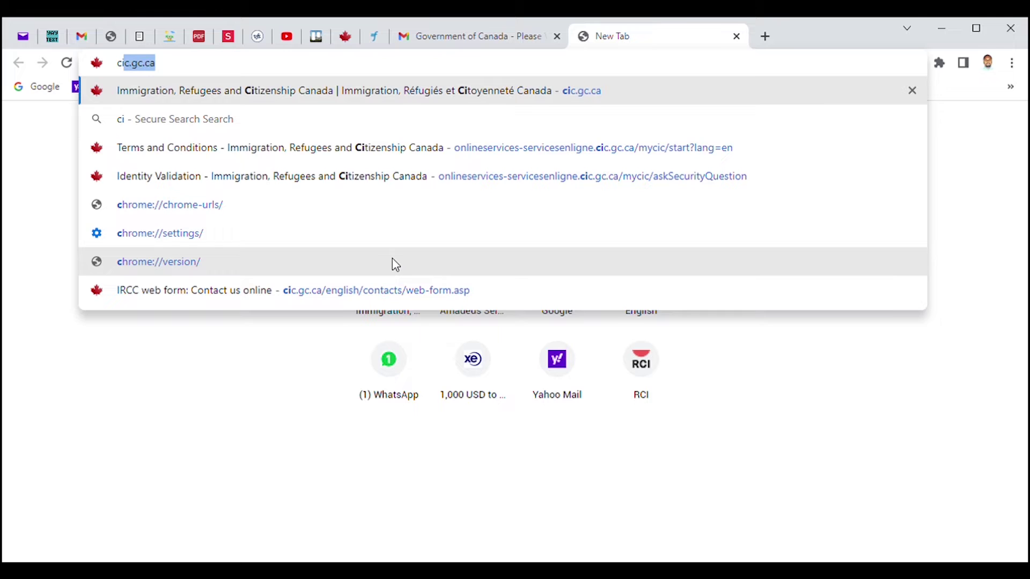
{"action": "key", "text": "Return"}
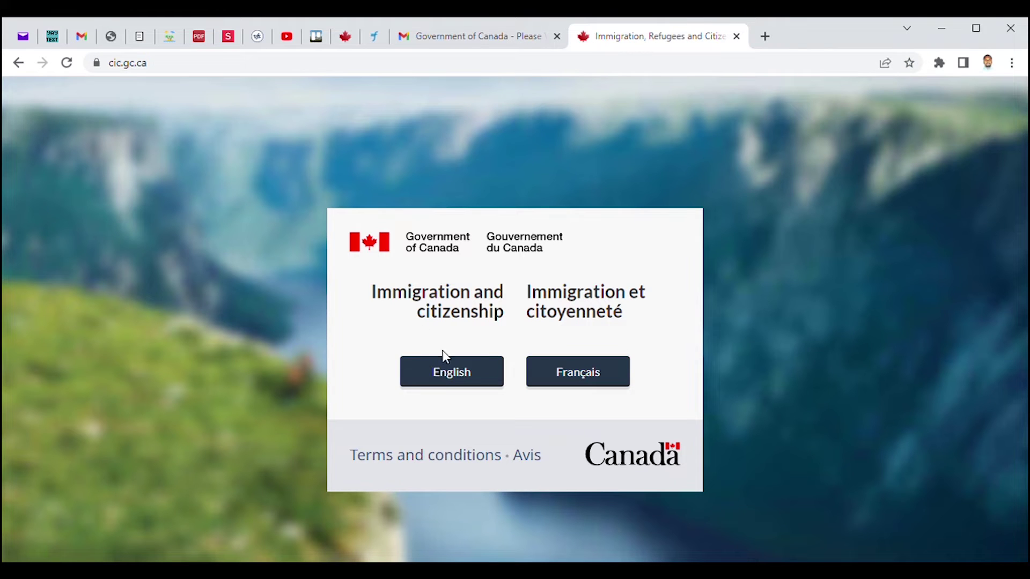
{"action": "left_click", "coordinate": [465, 376]}
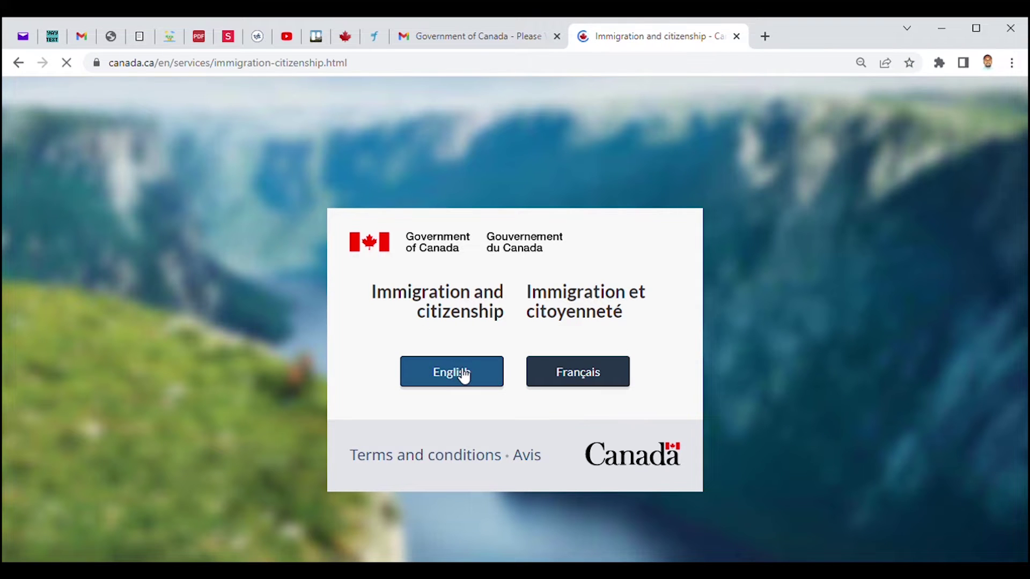
Step: Go through My application and Sign in or create an account to Sign in with GCKey
{"action": "scroll", "coordinate": [324, 325], "scroll_direction": "down", "scroll_amount": 8}
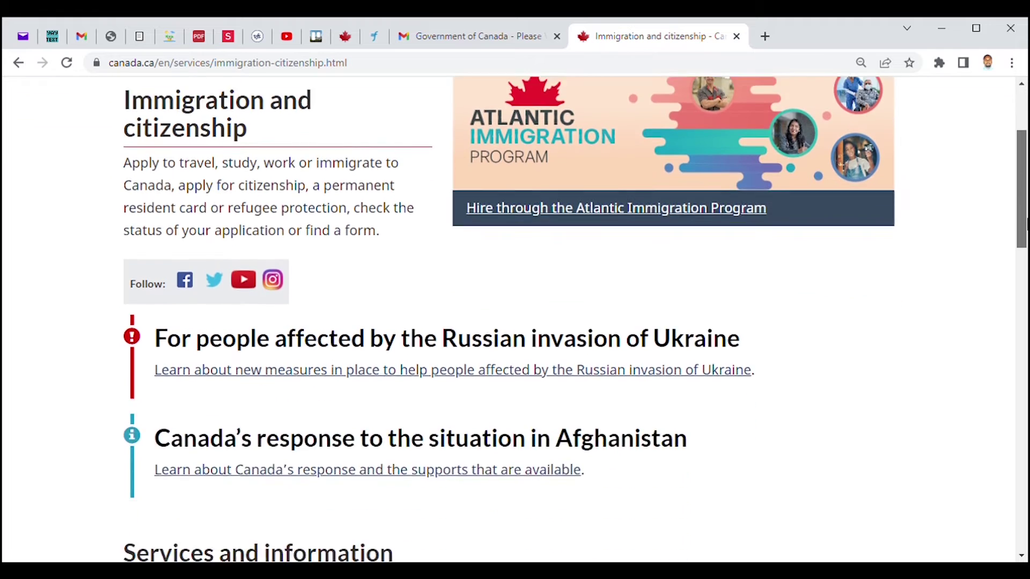
{"action": "left_click", "coordinate": [198, 330]}
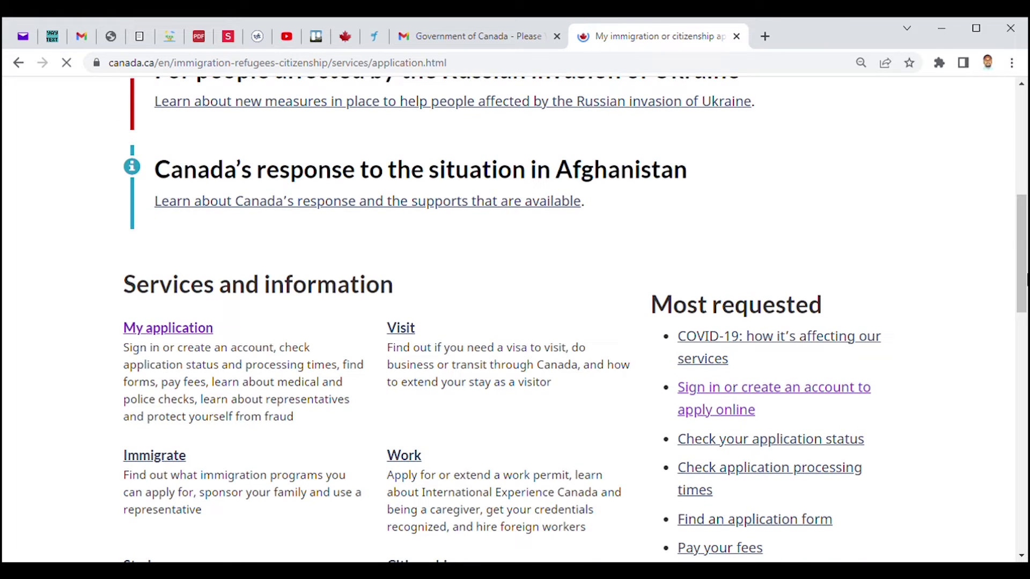
{"action": "left_click_drag", "start_coordinate": [1023, 214], "coordinate": [1025, 277]}
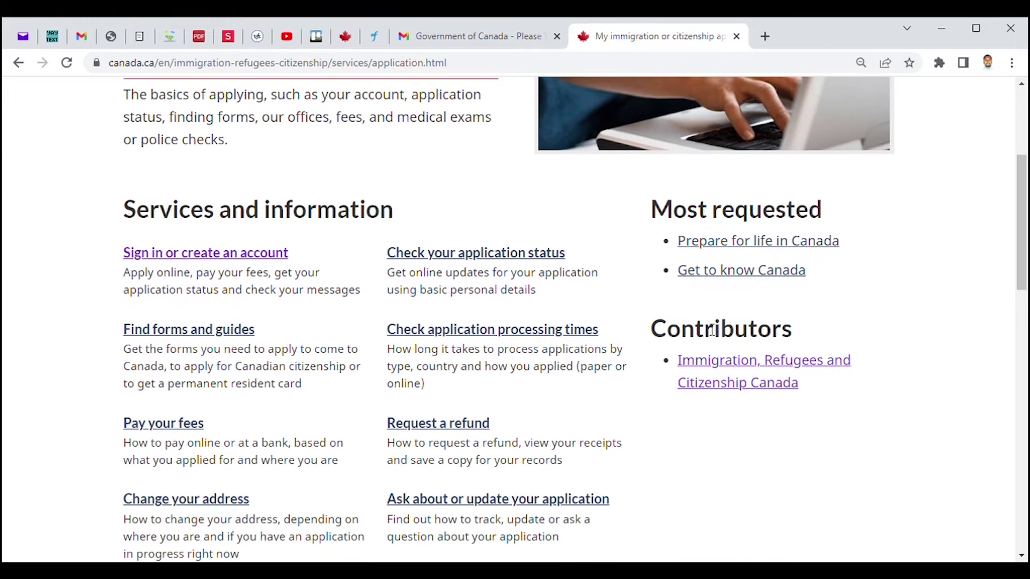
{"action": "left_click", "coordinate": [241, 252]}
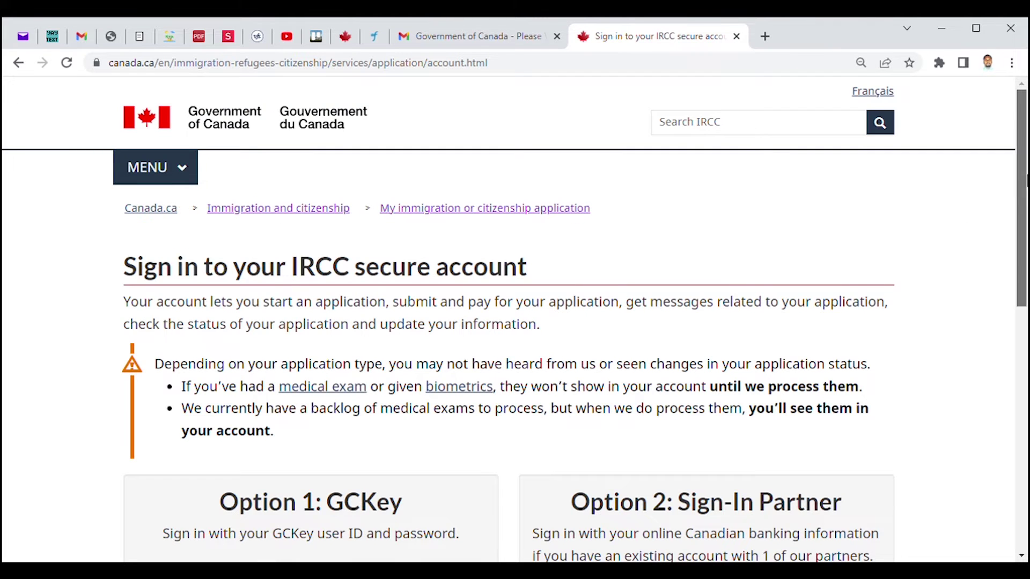
{"action": "left_click_drag", "start_coordinate": [1022, 198], "coordinate": [1022, 322]}
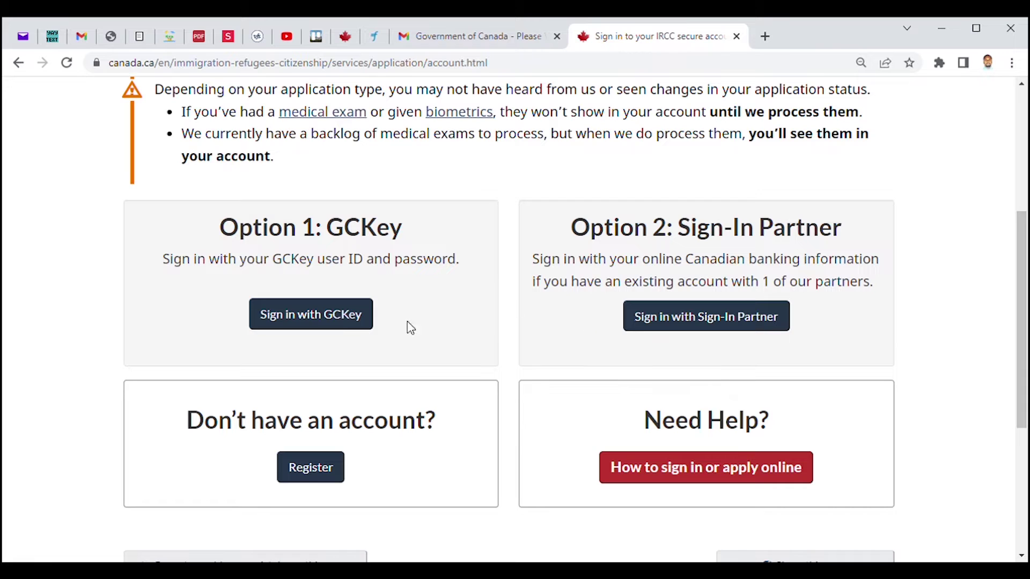
{"action": "left_click", "coordinate": [324, 319]}
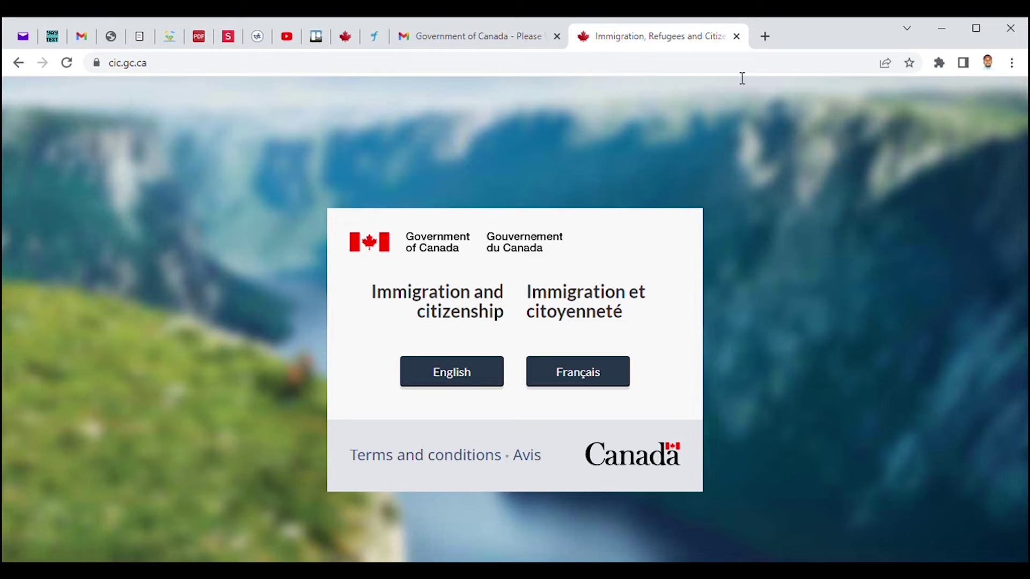
Step: Retry English > My application > Sign in with GCKey, then reload the Error 403 page
{"action": "left_click", "coordinate": [467, 376]}
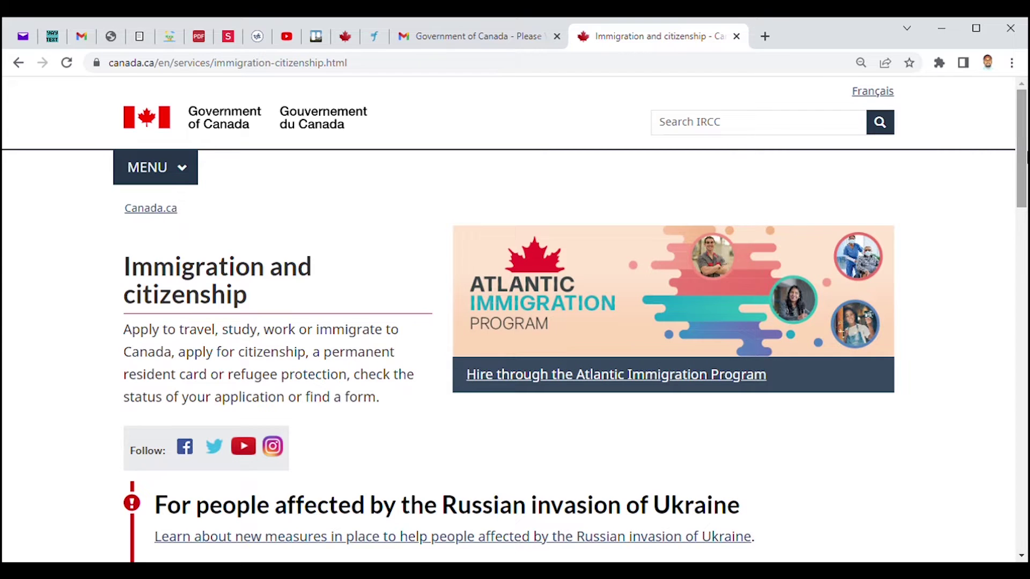
{"action": "scroll", "coordinate": [468, 344], "scroll_direction": "down", "scroll_amount": 6}
{"action": "left_click", "coordinate": [188, 444]}
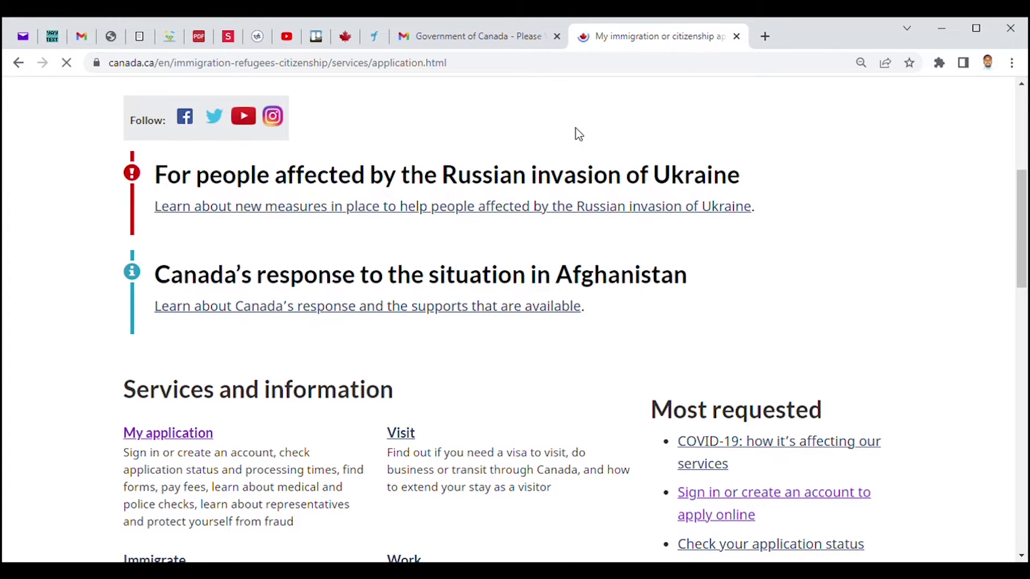
{"action": "left_click", "coordinate": [210, 489]}
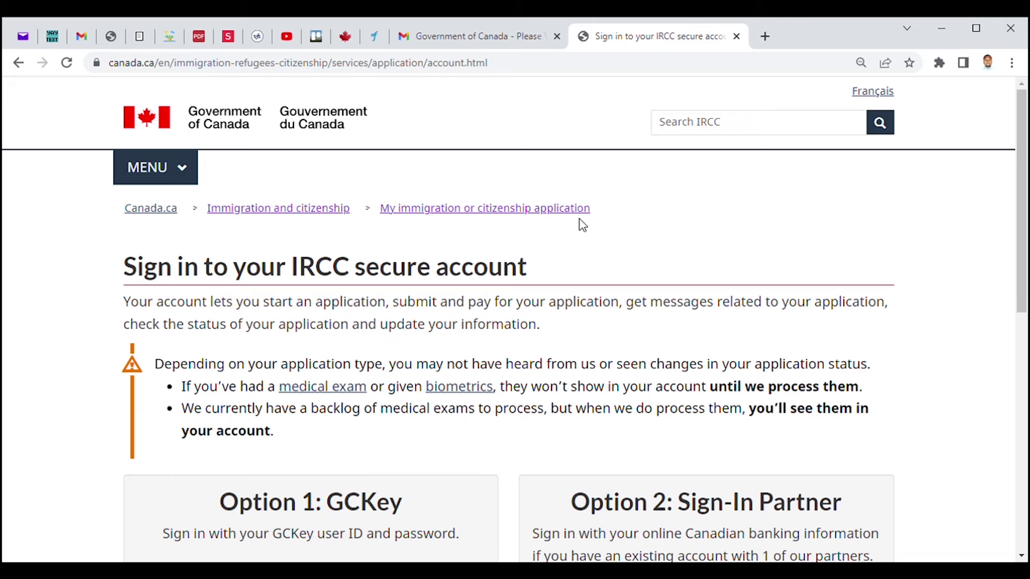
{"action": "left_click_drag", "start_coordinate": [1024, 216], "coordinate": [1026, 331]}
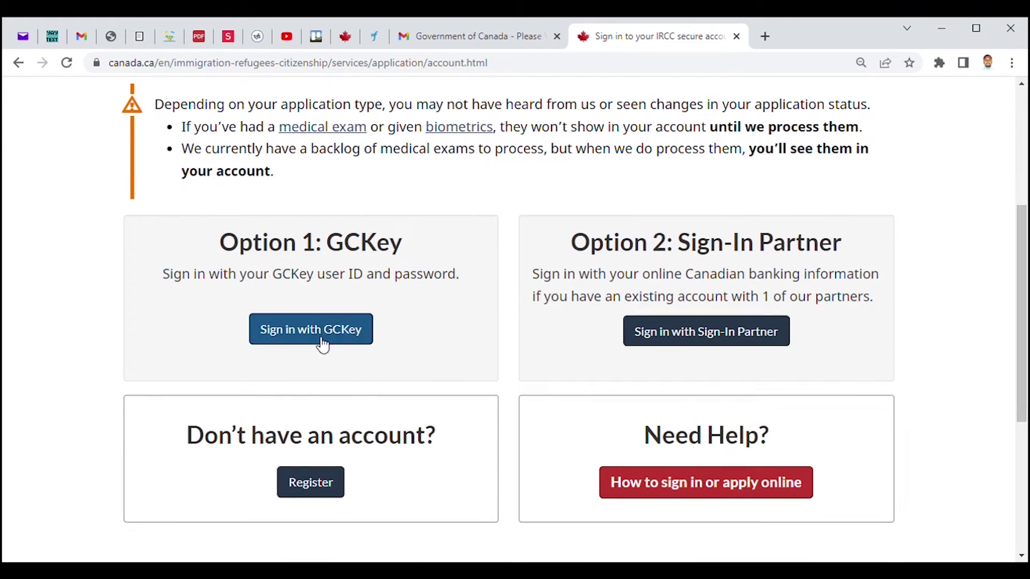
{"action": "left_click", "coordinate": [321, 330]}
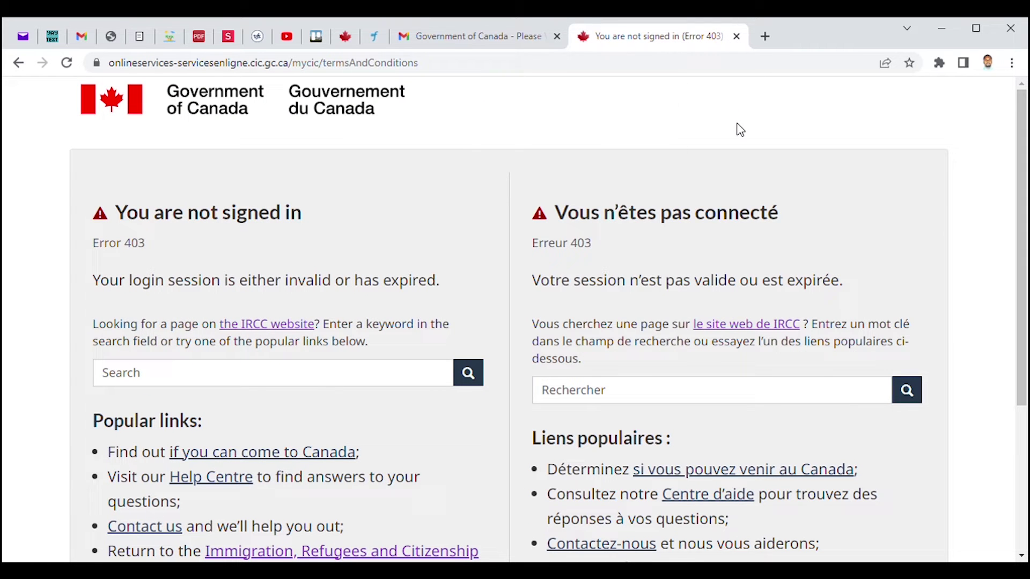
{"action": "key", "text": "F5"}
Step: Confirm the form resubmission to reach the Create an account page
{"action": "left_click", "coordinate": [581, 178]}
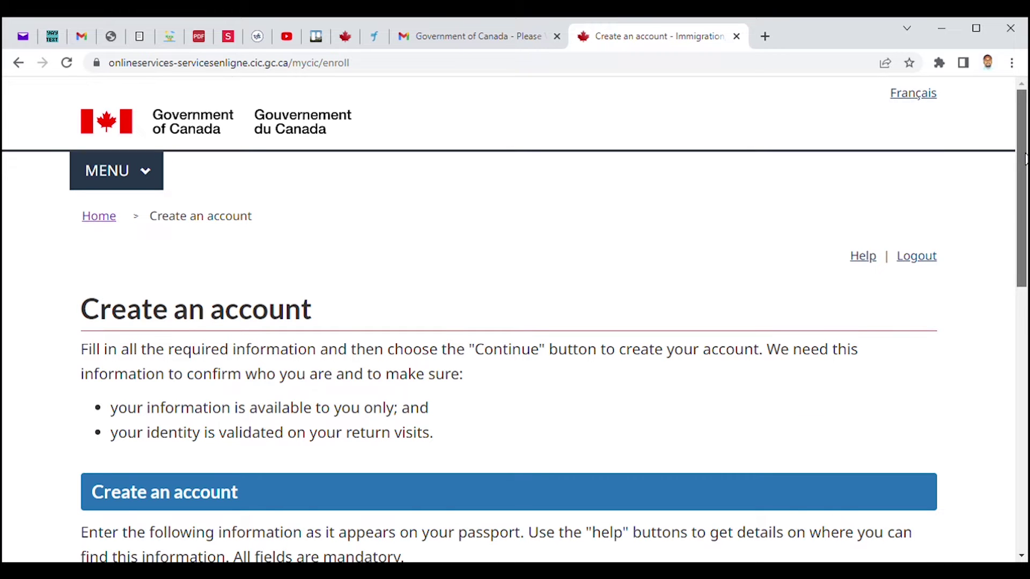
{"action": "left_click_drag", "start_coordinate": [1025, 161], "coordinate": [1026, 242]}
{"action": "scroll", "coordinate": [1025, 242], "scroll_direction": "up", "scroll_amount": 3}
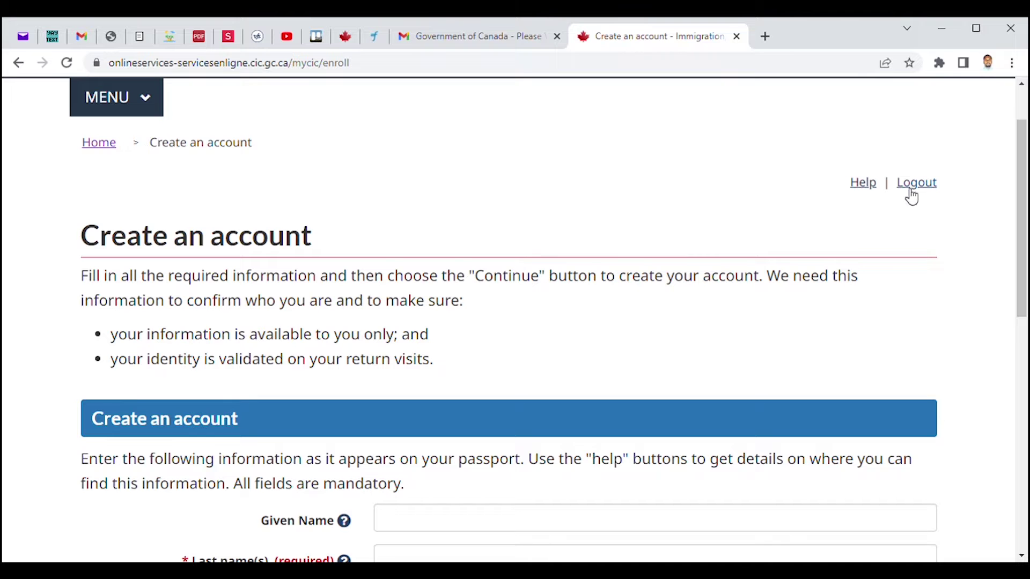
{"action": "left_click_drag", "start_coordinate": [1024, 186], "coordinate": [1025, 299]}
{"action": "left_click", "coordinate": [423, 251]}
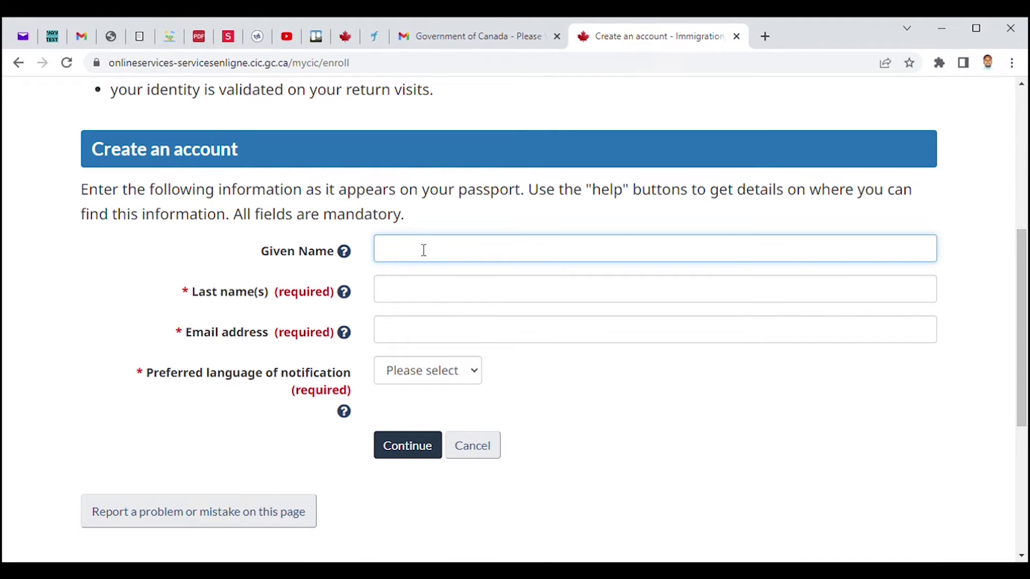
{"action": "left_click", "coordinate": [497, 109]}
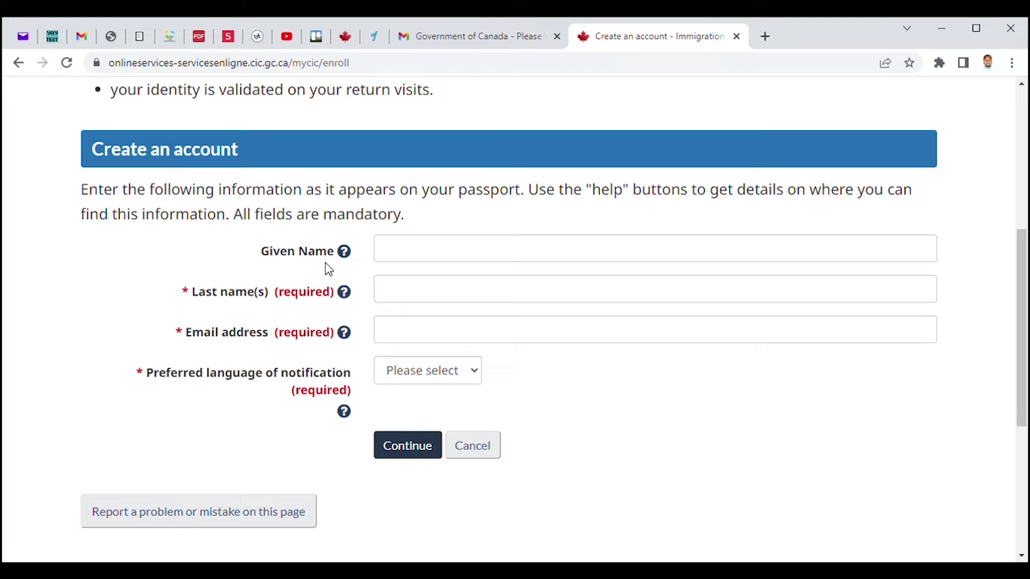
Step: Enter the user's given name, last name and e-mail address
{"action": "left_click", "coordinate": [414, 259]}
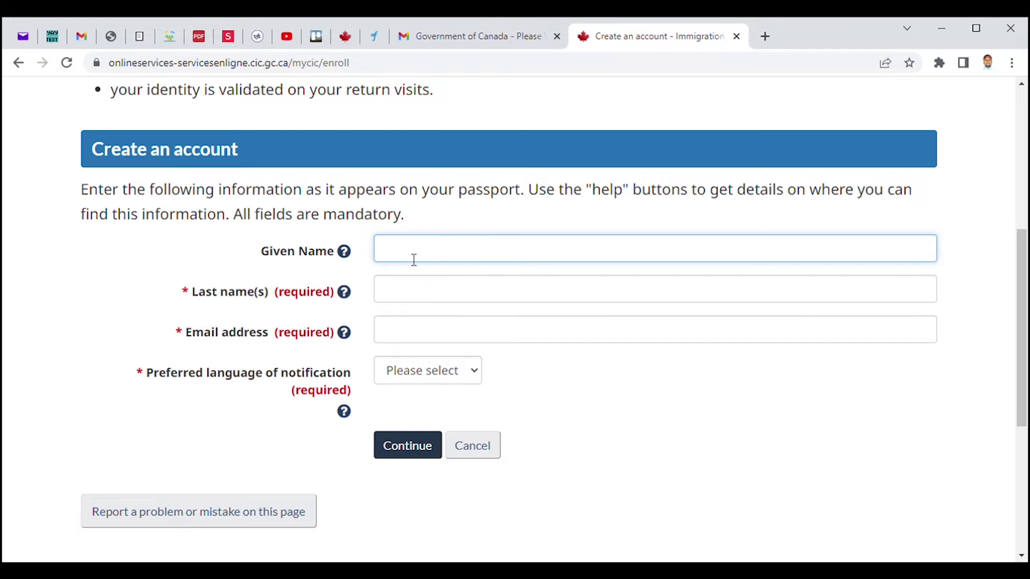
{"action": "left_click", "coordinate": [417, 298]}
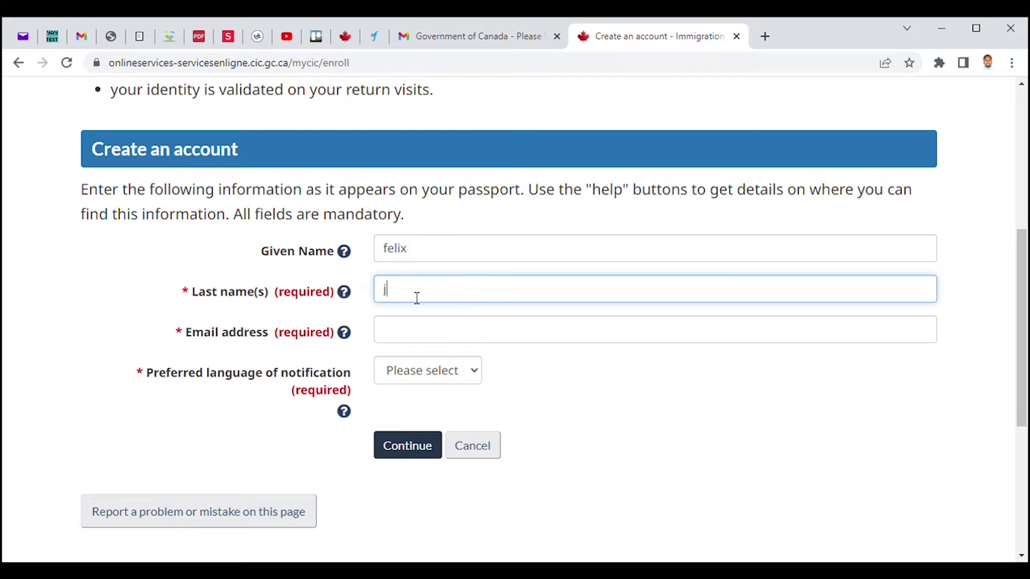
{"action": "left_click", "coordinate": [413, 339]}
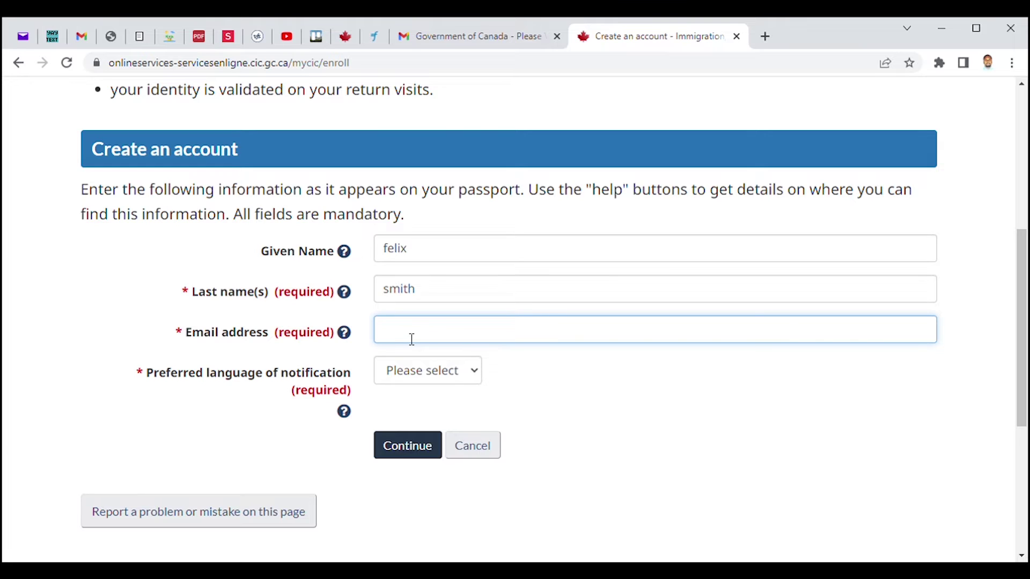
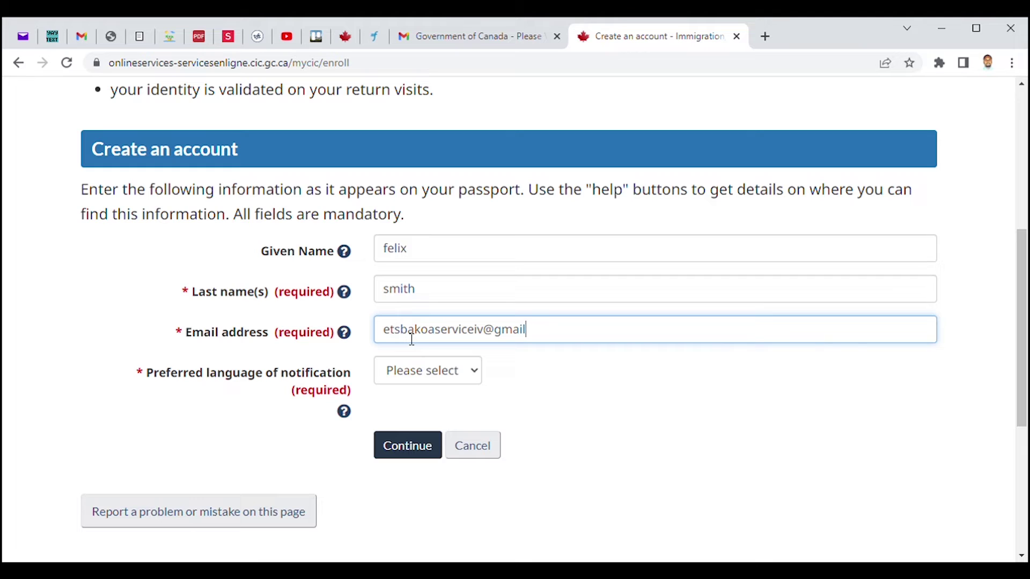
Step: Set the preferred notification language to English
{"action": "scroll", "coordinate": [1012, 301], "scroll_direction": "down", "scroll_amount": 2}
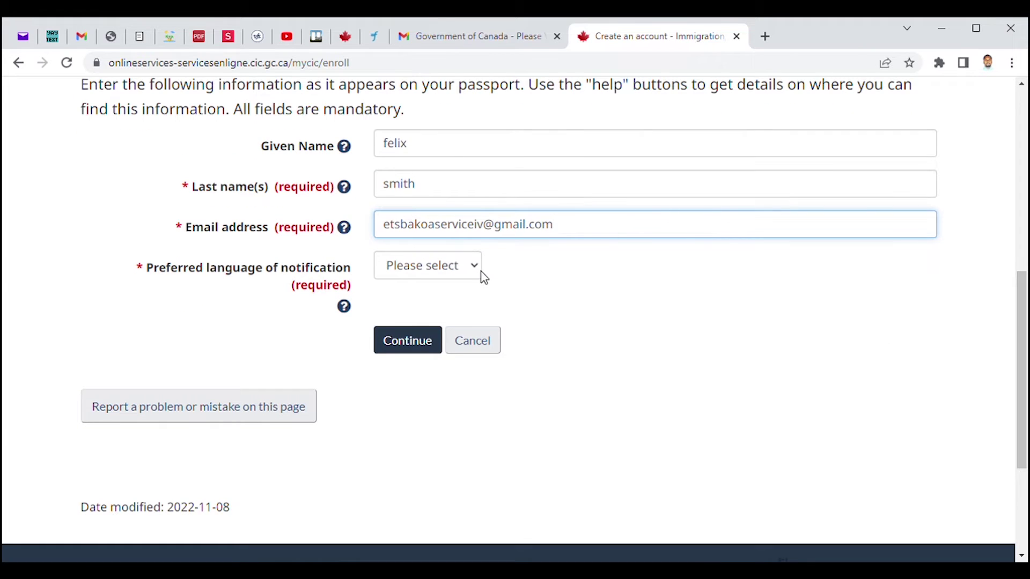
{"action": "left_click", "coordinate": [480, 273]}
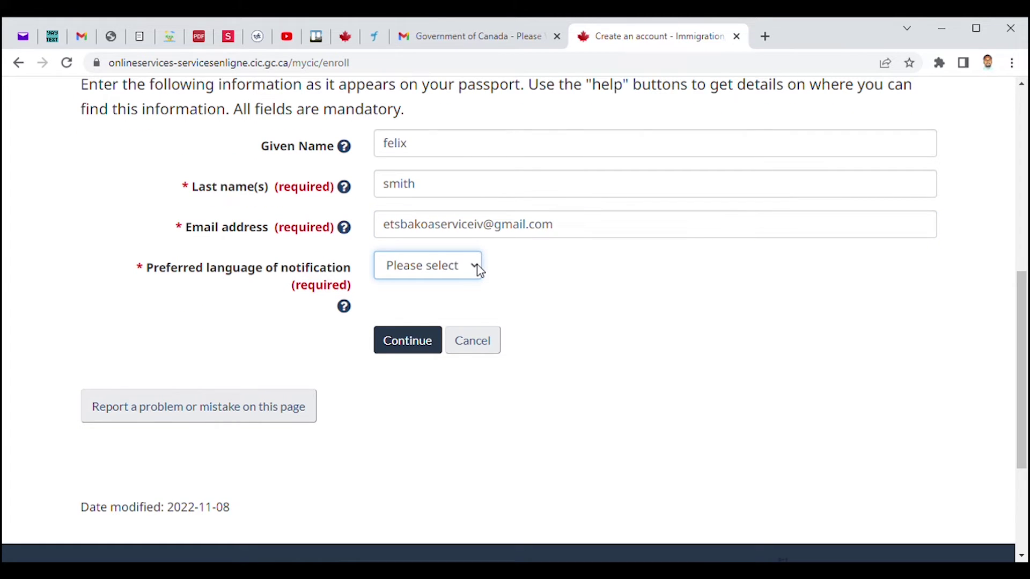
{"action": "left_click", "coordinate": [432, 309]}
Step: Submit the account details, then fill in Security Question 1 and its answer
{"action": "left_click", "coordinate": [423, 341]}
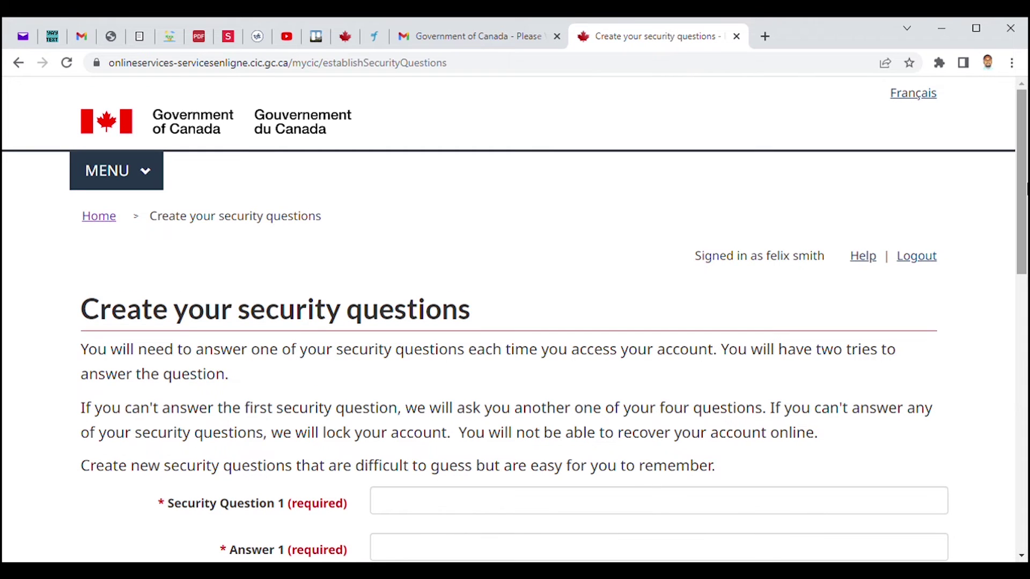
{"action": "left_click_drag", "start_coordinate": [1025, 151], "coordinate": [1025, 212]}
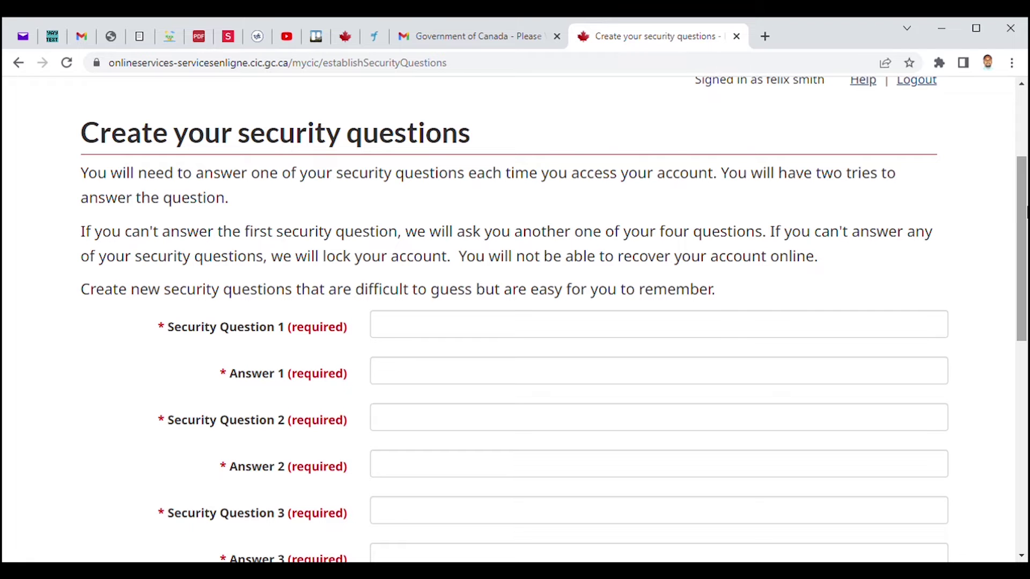
{"action": "left_click_drag", "start_coordinate": [1024, 213], "coordinate": [1027, 281]}
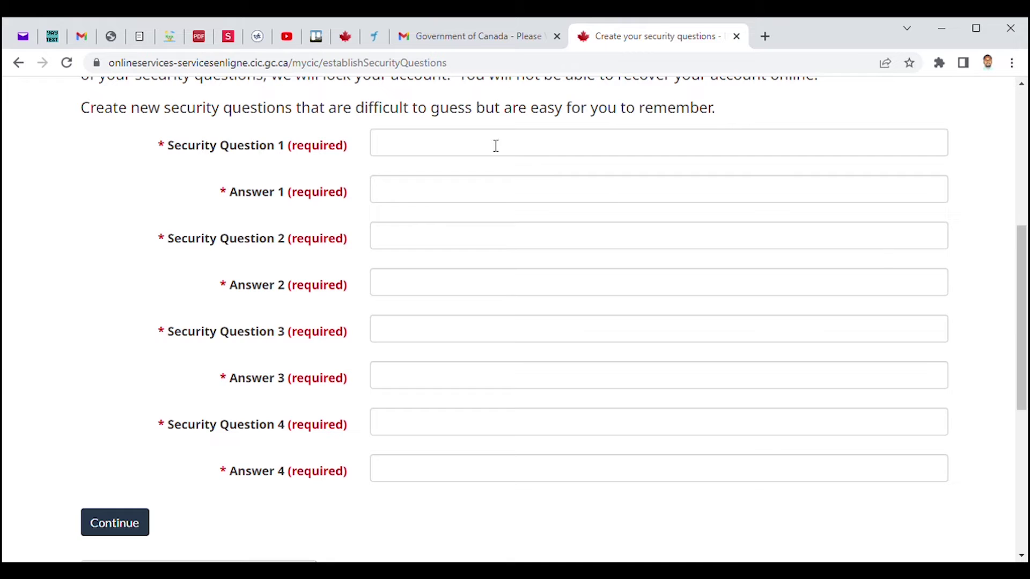
{"action": "left_click", "coordinate": [439, 155]}
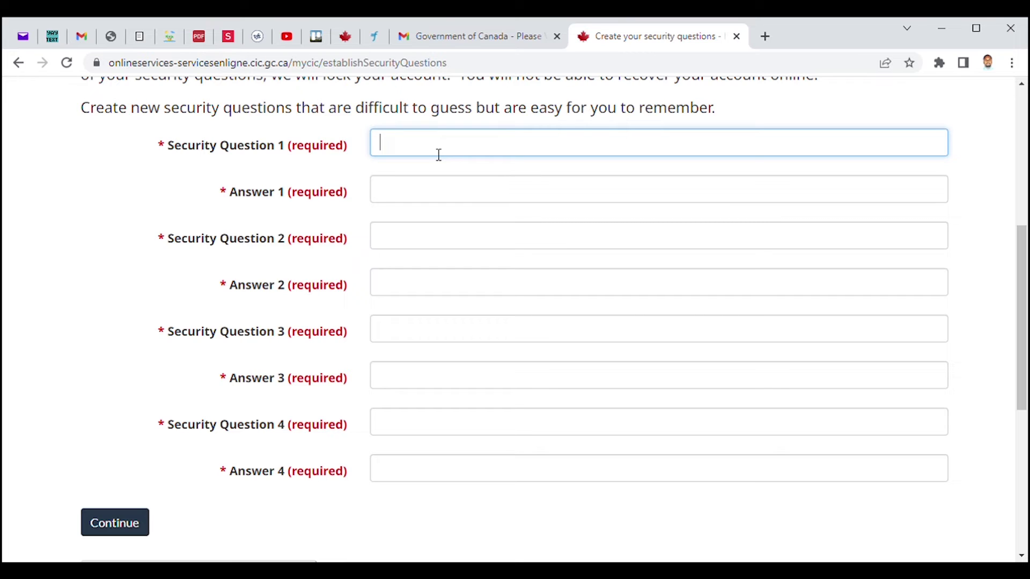
{"action": "left_click", "coordinate": [523, 182]}
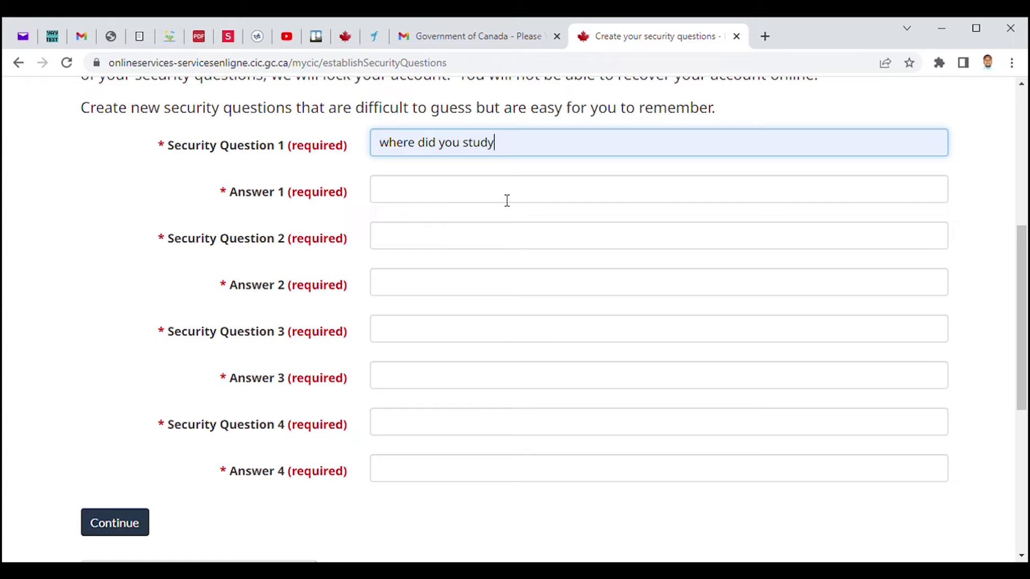
{"action": "left_click", "coordinate": [469, 196]}
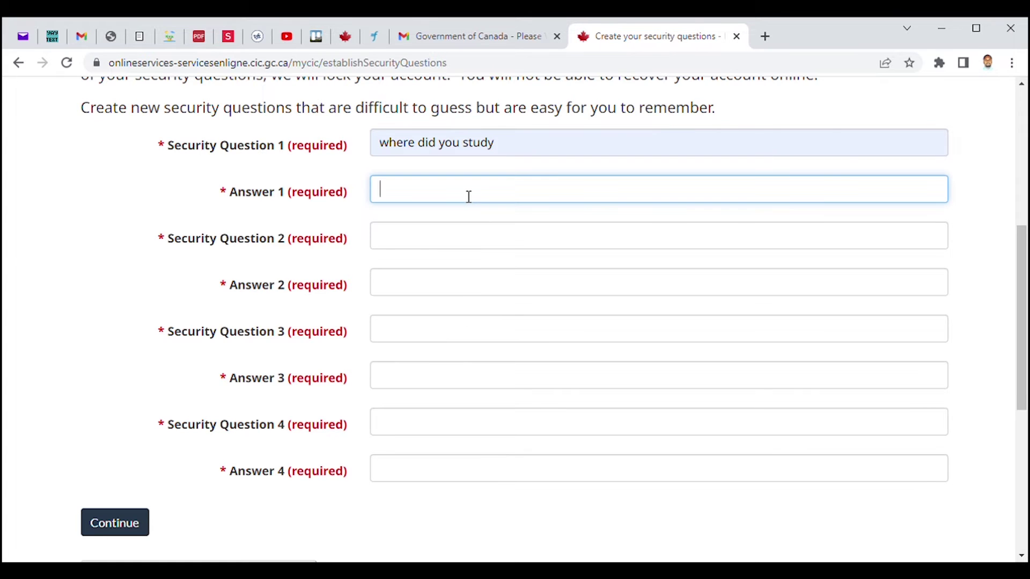
Step: Fill in Security Questions 2 and 3 from saved suggestions with their answers
{"action": "left_click", "coordinate": [456, 245]}
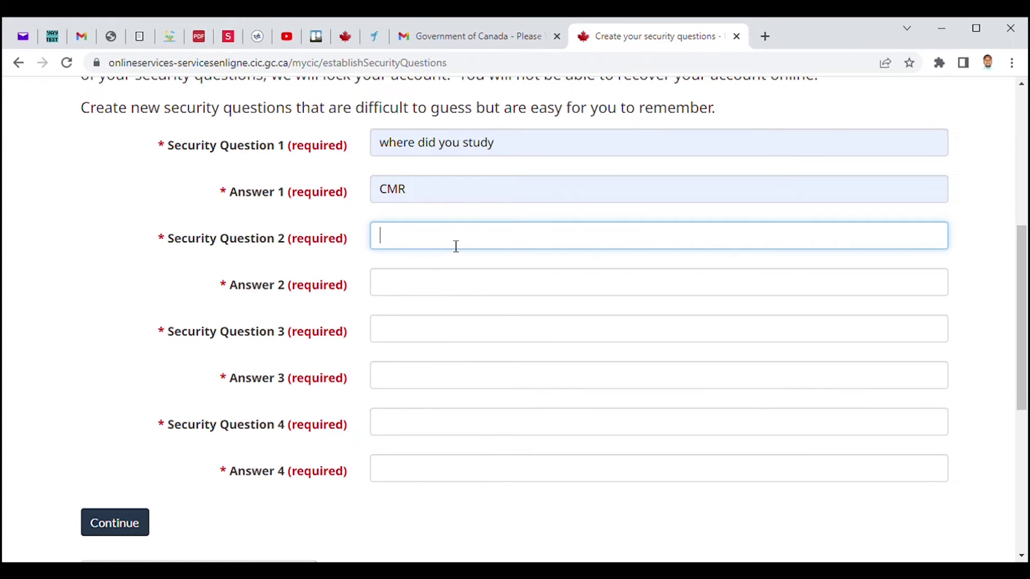
{"action": "left_click", "coordinate": [498, 270]}
{"action": "left_click", "coordinate": [466, 288]}
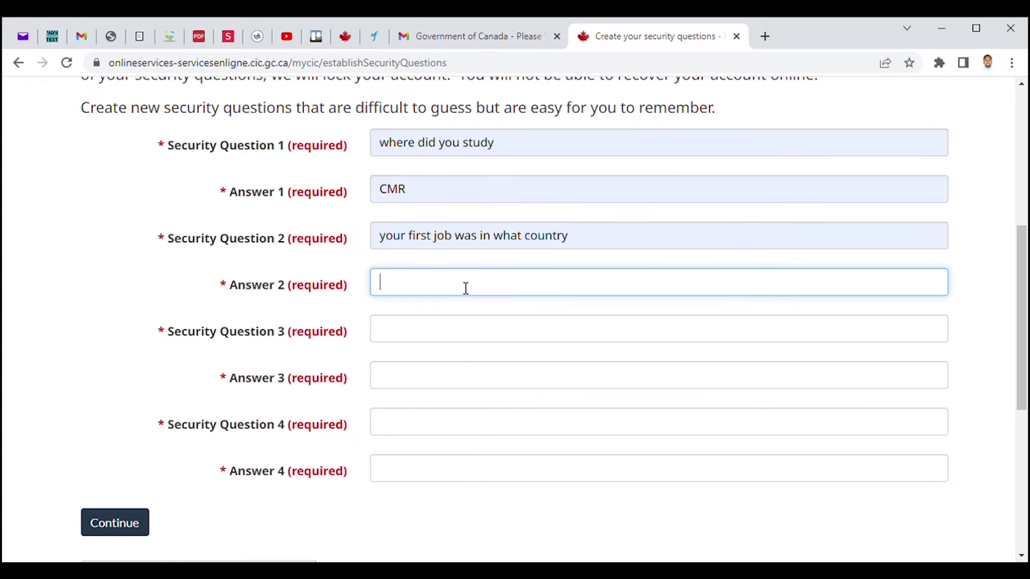
{"action": "left_click", "coordinate": [445, 342]}
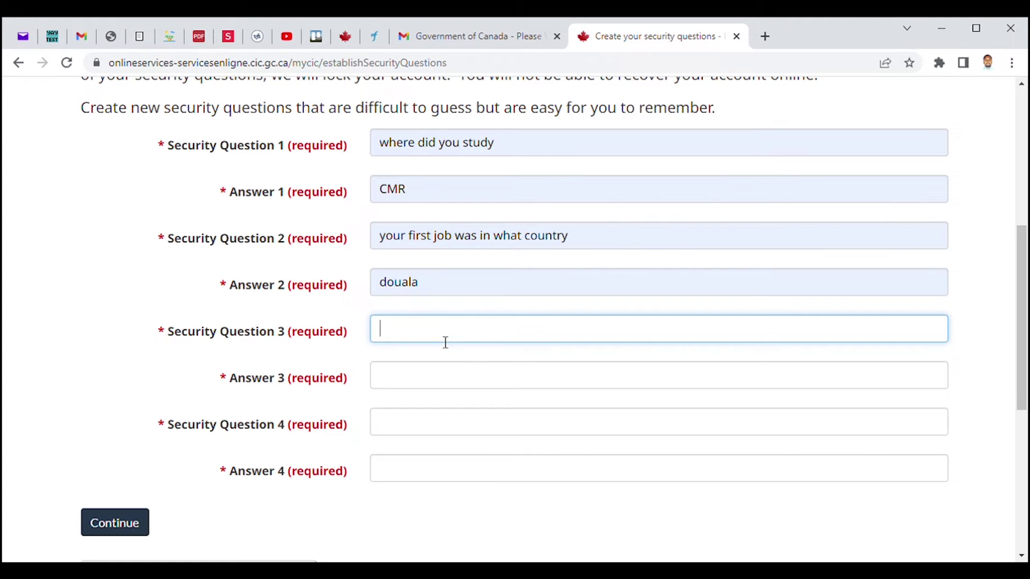
{"action": "left_click", "coordinate": [470, 360]}
{"action": "left_click", "coordinate": [459, 374]}
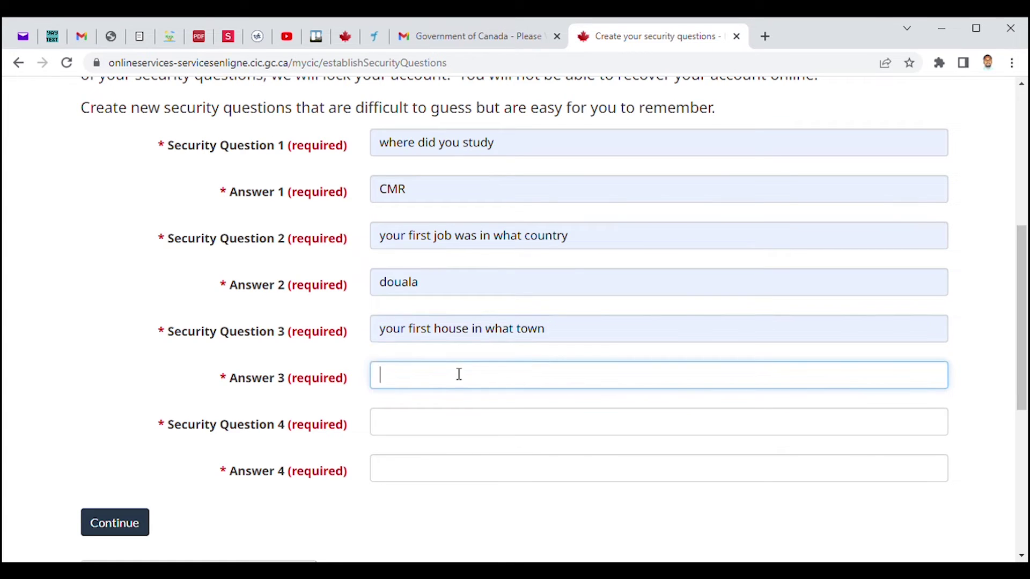
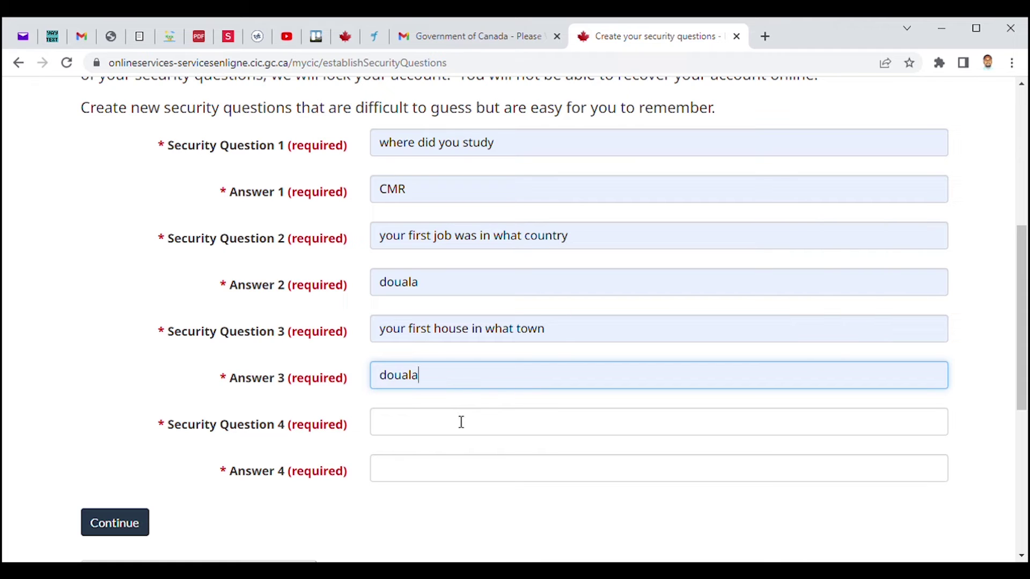
Step: Choose the suggested fourth security question and enter its answer
{"action": "left_click", "coordinate": [448, 426]}
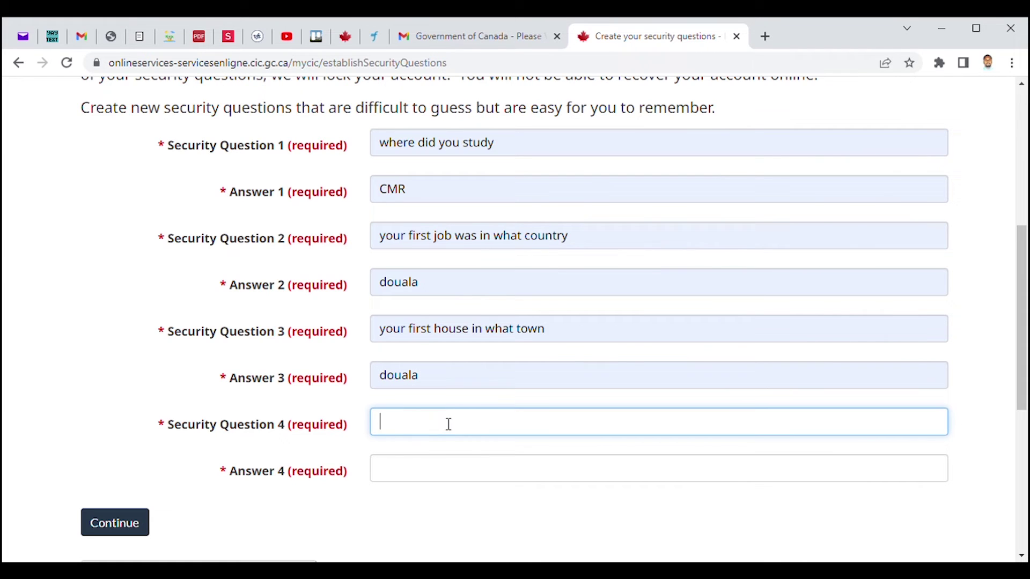
{"action": "key", "text": "Down"}
{"action": "key", "text": "Return"}
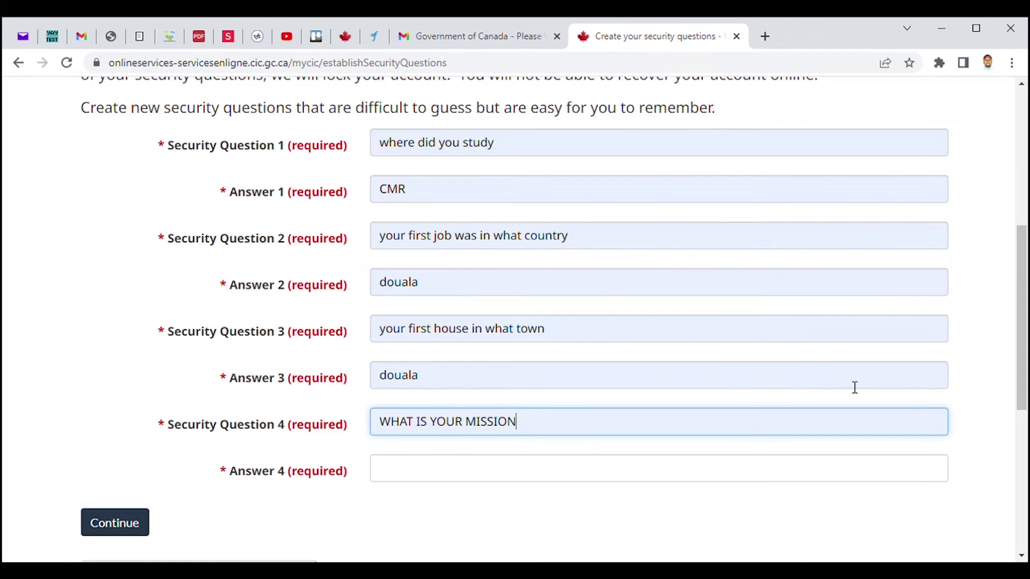
{"action": "scroll", "coordinate": [1022, 349], "scroll_direction": "down", "scroll_amount": 3}
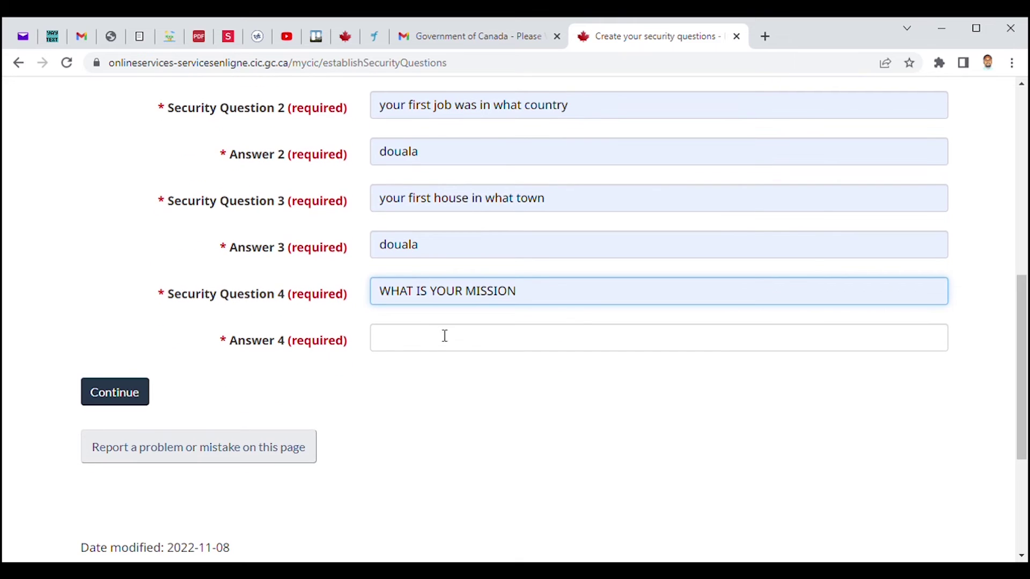
{"action": "left_click", "coordinate": [421, 343]}
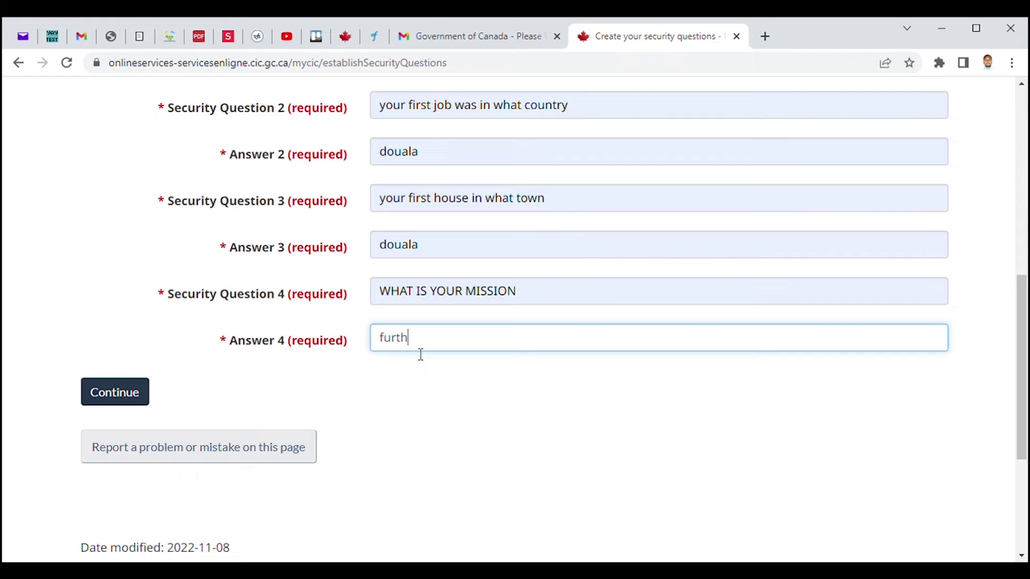
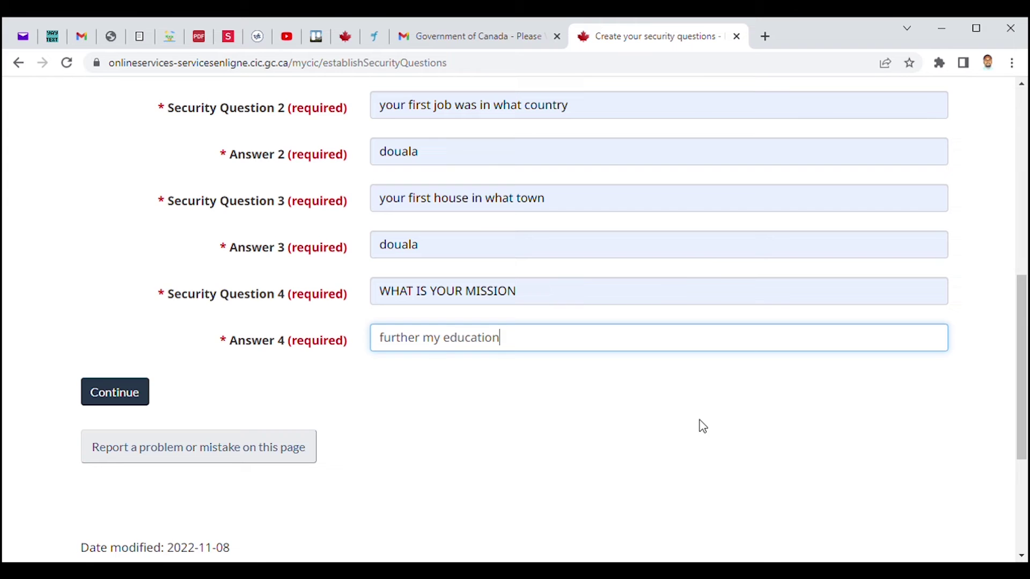
{"action": "left_click_drag", "start_coordinate": [1024, 339], "coordinate": [1024, 251]}
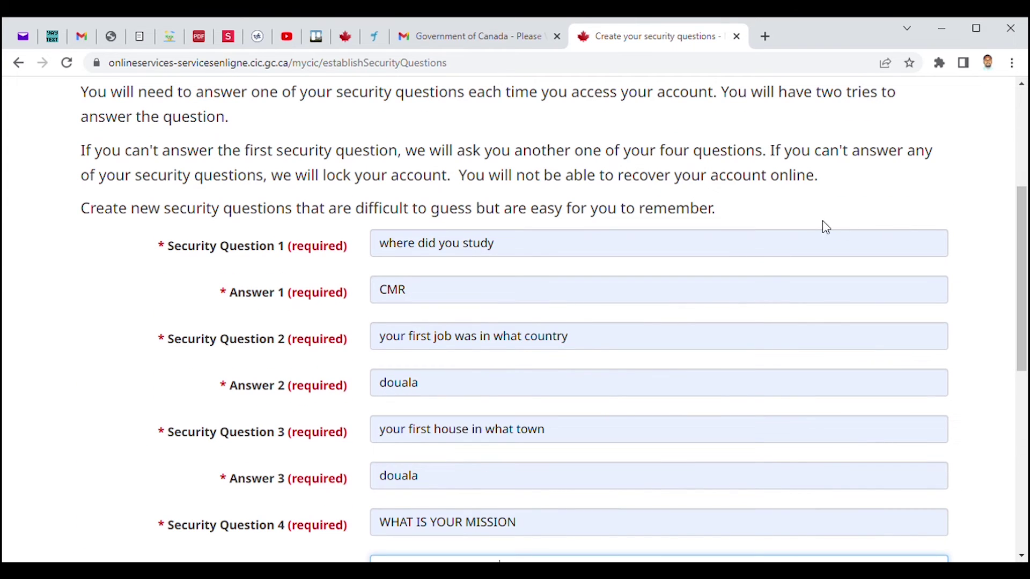
Step: Print the filled security-questions page with Ctrl+P to a Save as PDF file
{"action": "left_click", "coordinate": [772, 208]}
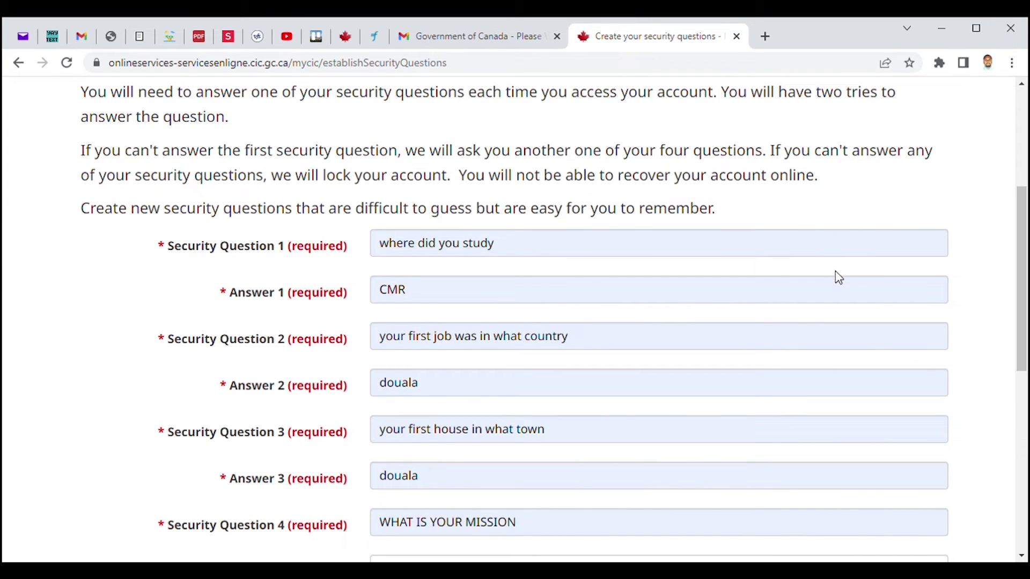
{"action": "key", "text": "ctrl+p"}
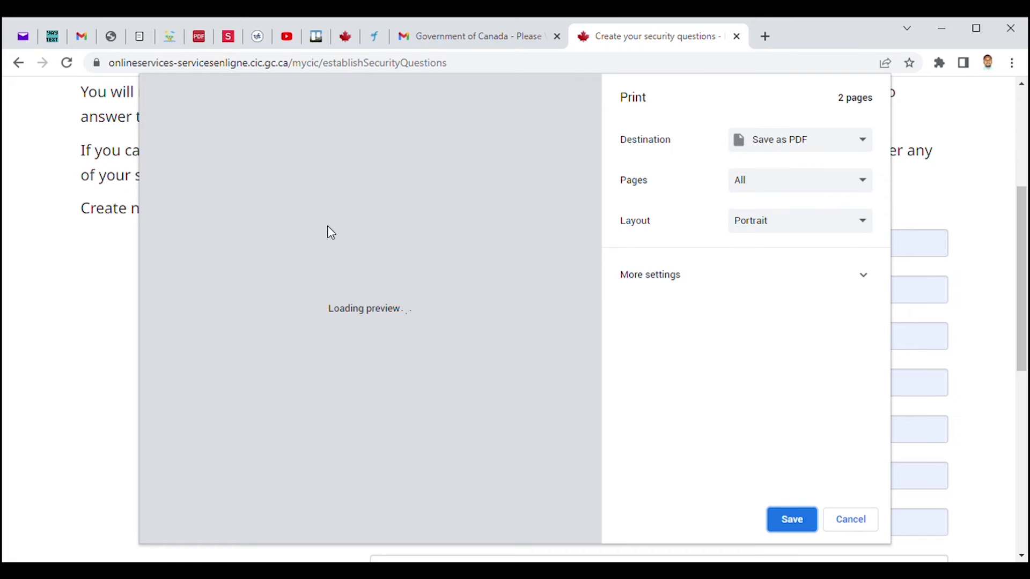
{"action": "scroll", "coordinate": [399, 328], "scroll_direction": "down", "scroll_amount": 1}
{"action": "scroll", "coordinate": [400, 333], "scroll_direction": "down", "scroll_amount": 15}
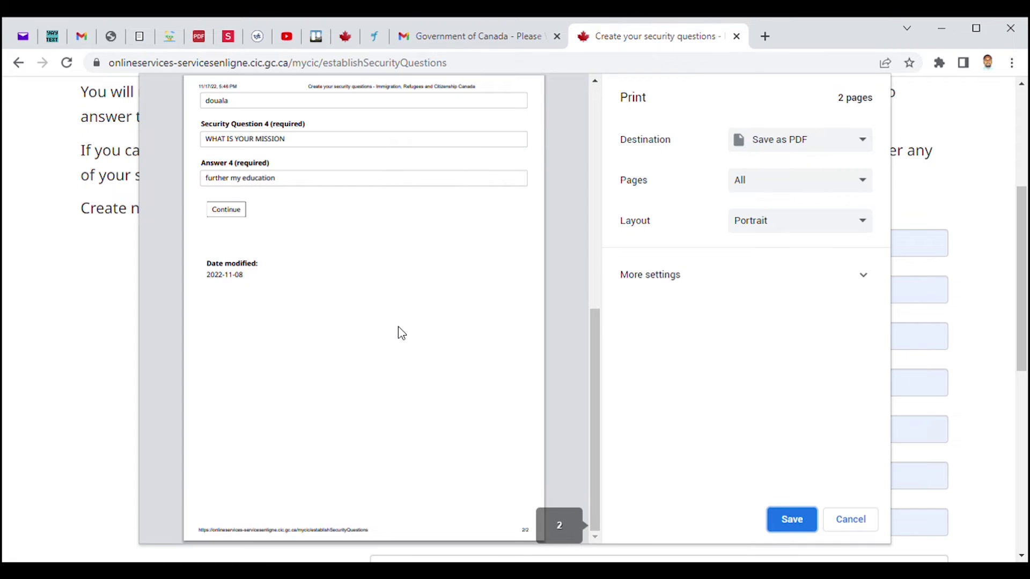
{"action": "scroll", "coordinate": [481, 301], "scroll_direction": "up", "scroll_amount": 15}
{"action": "scroll", "coordinate": [575, 313], "scroll_direction": "down", "scroll_amount": 1}
{"action": "scroll", "coordinate": [576, 312], "scroll_direction": "down", "scroll_amount": 2}
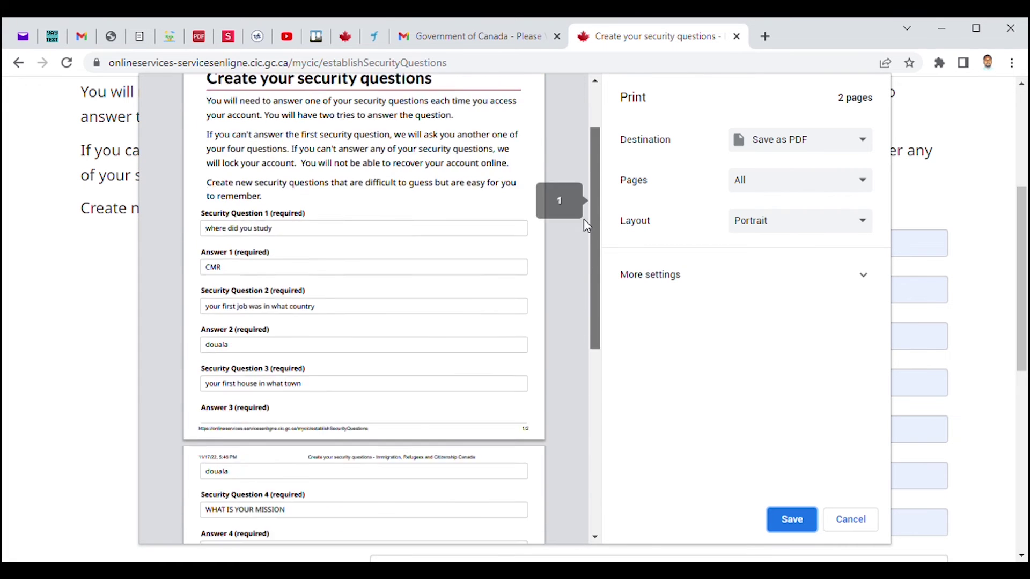
{"action": "scroll", "coordinate": [583, 219], "scroll_direction": "up", "scroll_amount": 3}
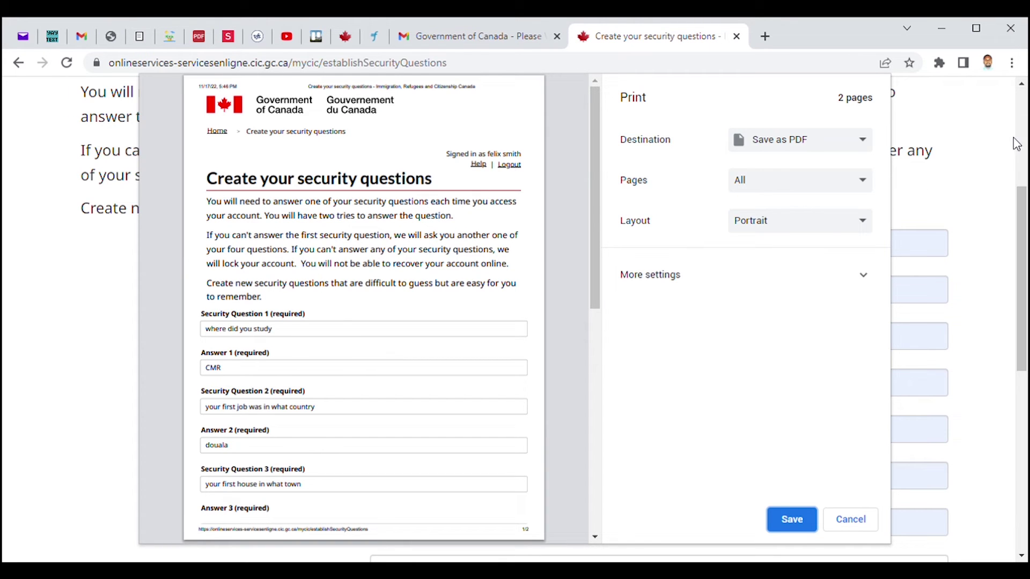
{"action": "left_click", "coordinate": [804, 521]}
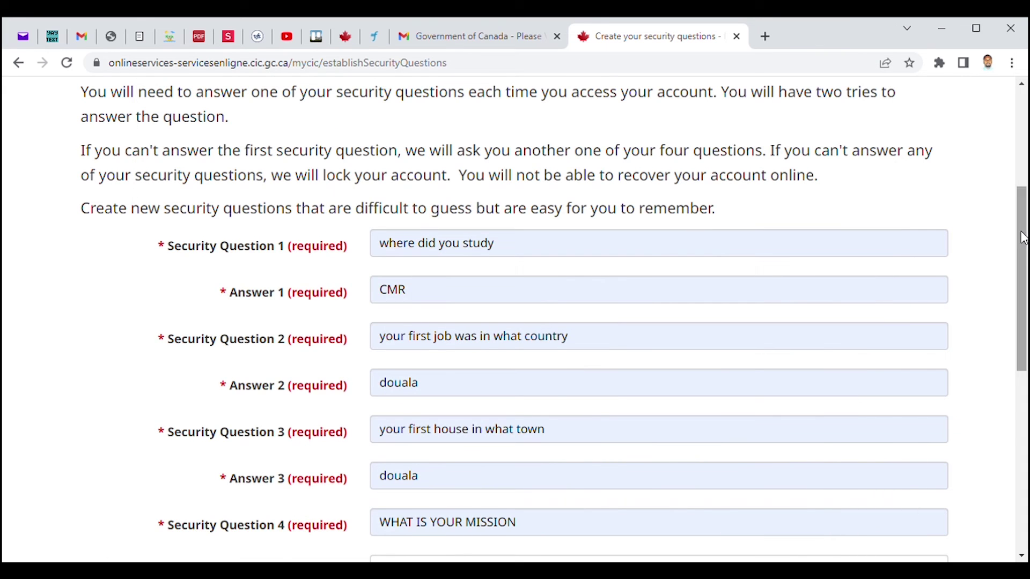
Step: Submit the four security questions and review the duplicate-answer error
{"action": "left_click_drag", "start_coordinate": [1022, 255], "coordinate": [1025, 424]}
{"action": "left_click", "coordinate": [120, 155]}
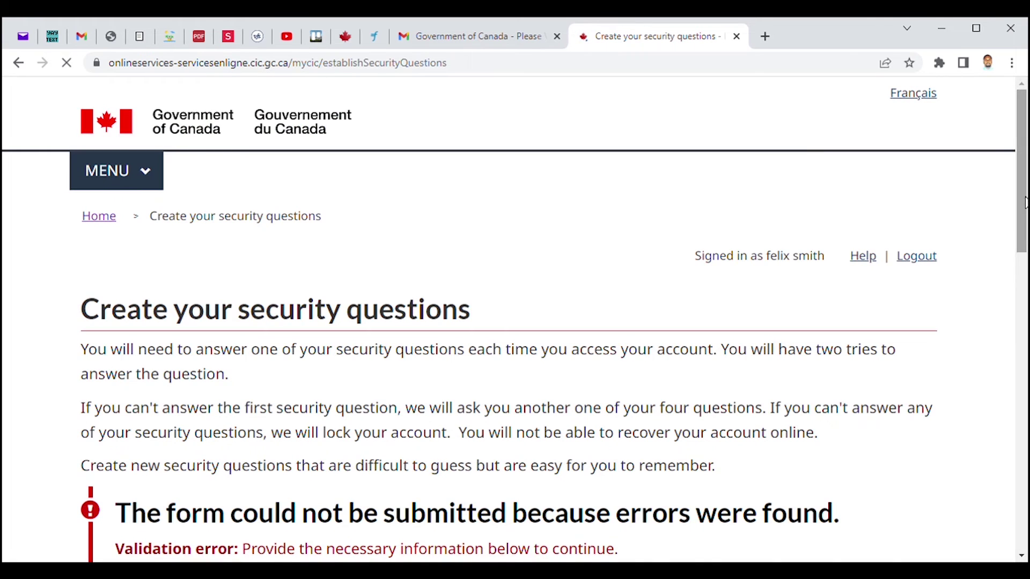
{"action": "left_click_drag", "start_coordinate": [1024, 199], "coordinate": [1025, 368]}
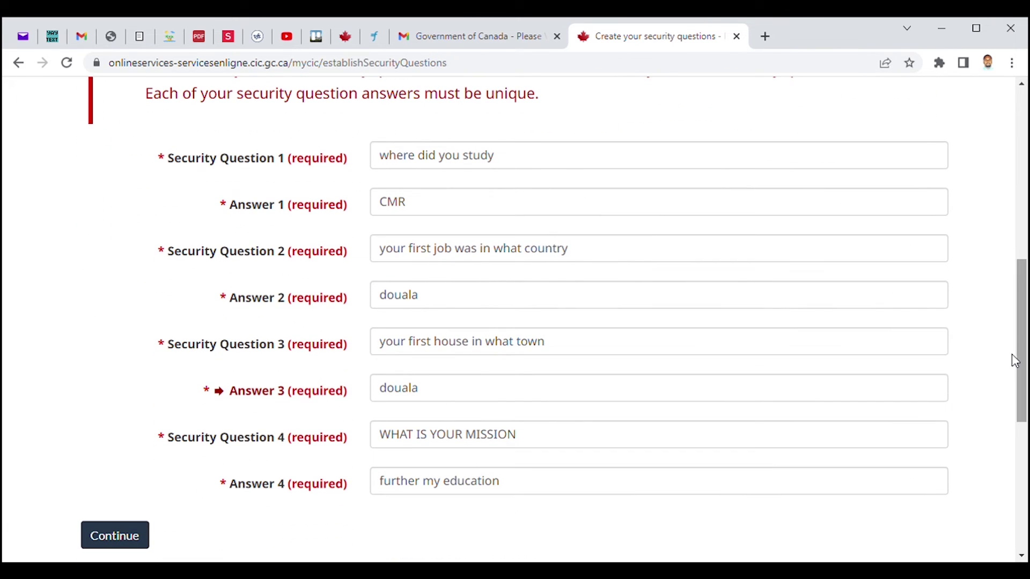
{"action": "left_click", "coordinate": [423, 157]}
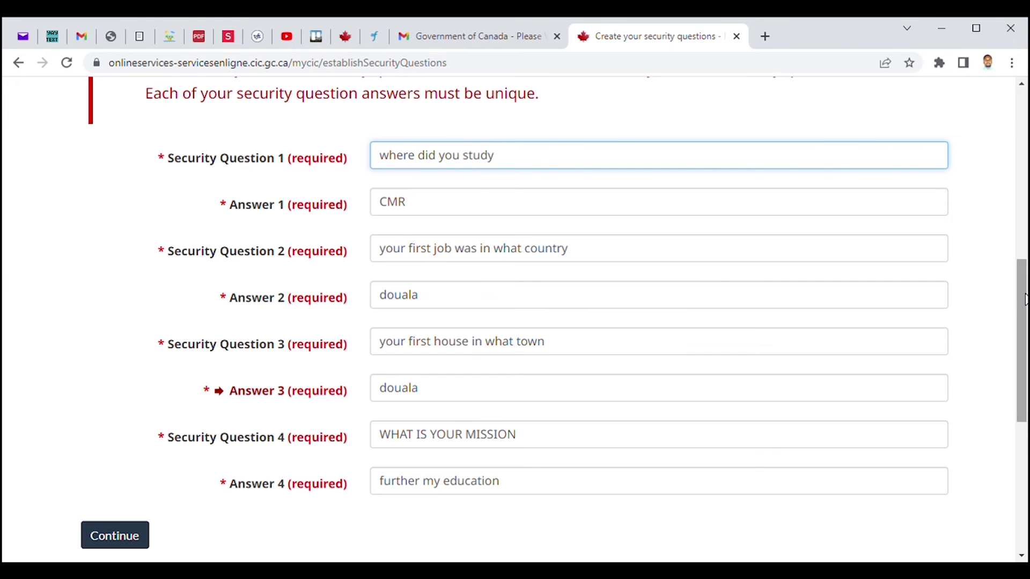
Step: Replace the duplicate third answer with a different town and resubmit
{"action": "left_click_drag", "start_coordinate": [1025, 299], "coordinate": [1026, 252]}
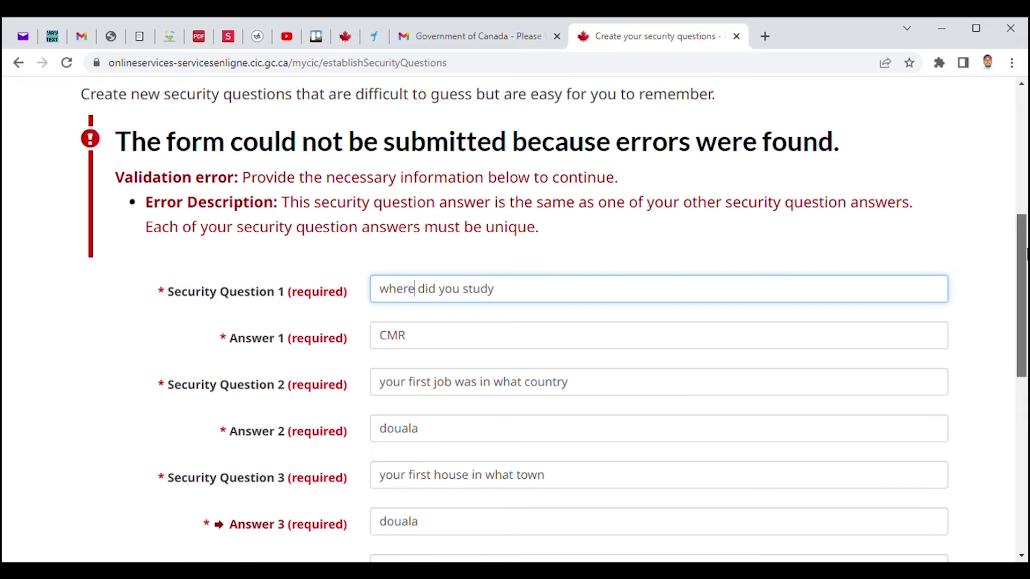
{"action": "left_click_drag", "start_coordinate": [1026, 252], "coordinate": [1027, 338]}
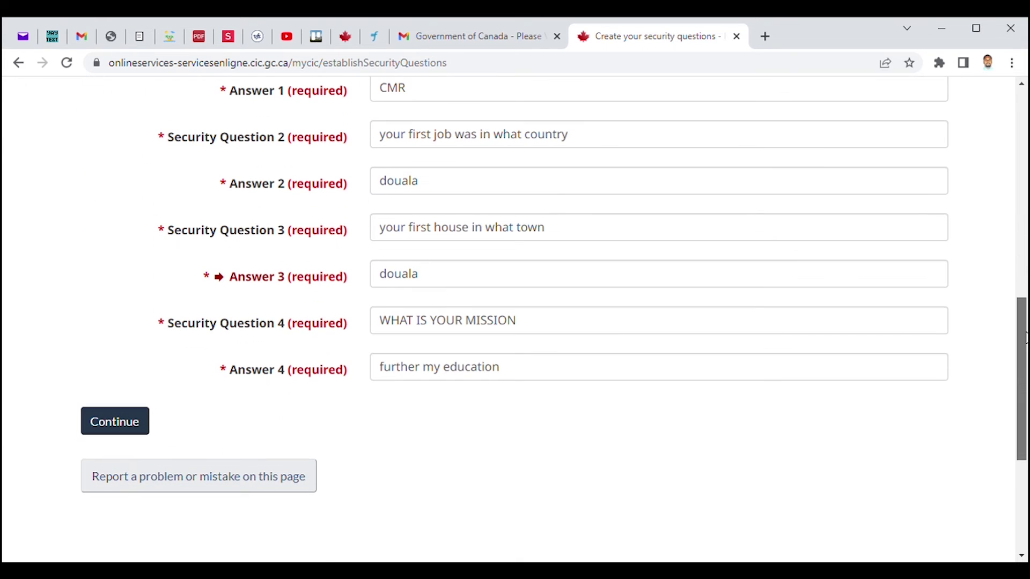
{"action": "left_click", "coordinate": [445, 281]}
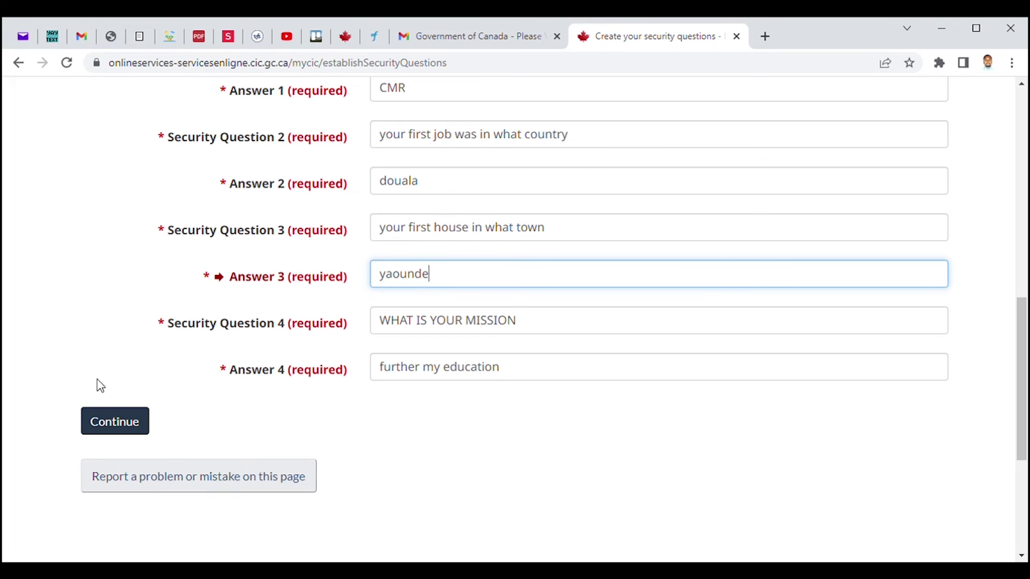
{"action": "left_click", "coordinate": [101, 421]}
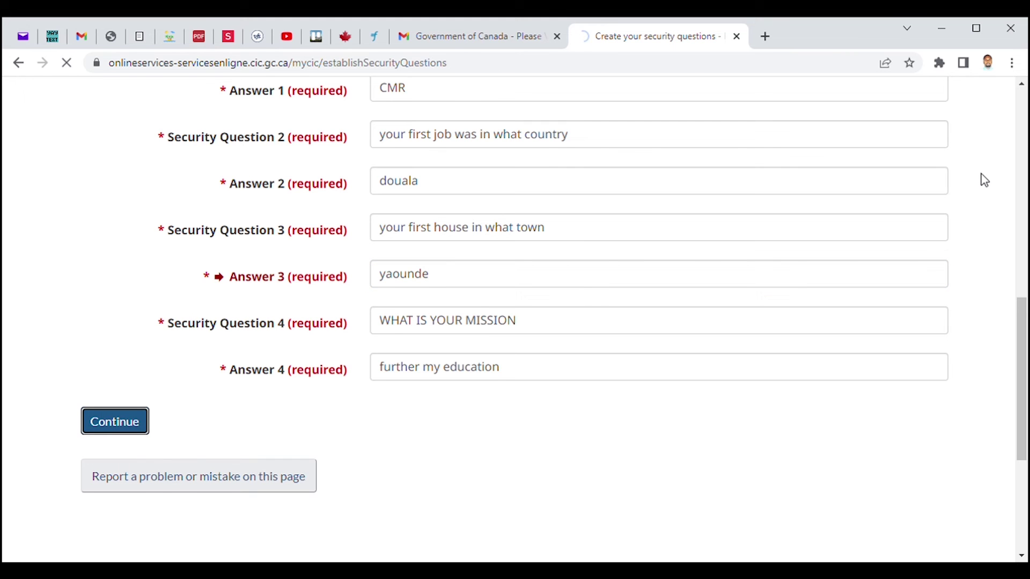
Step: Scroll the account home page past the empty application tables to Start an application
{"action": "scroll", "coordinate": [1008, 204], "scroll_direction": "down", "scroll_amount": 3}
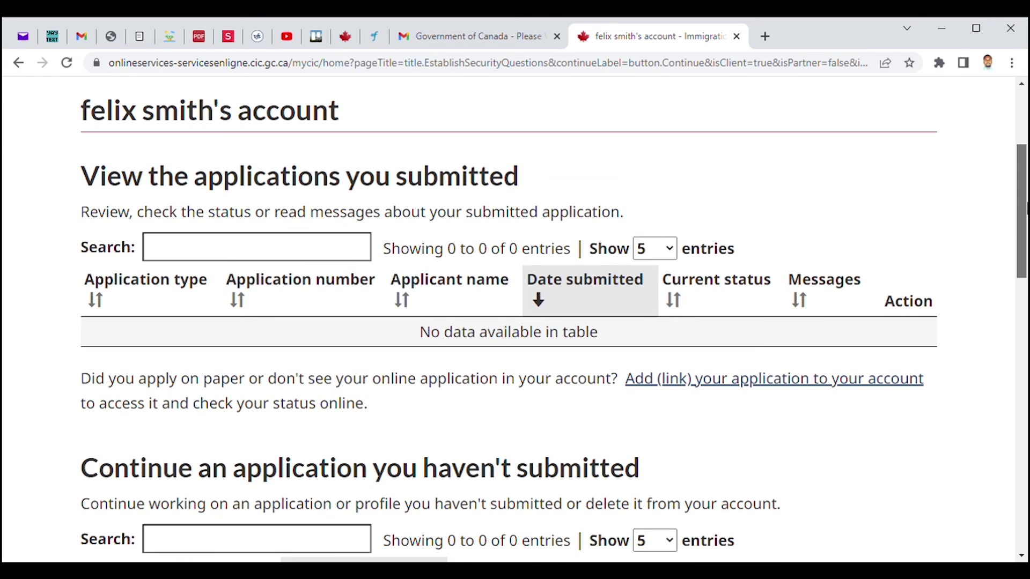
{"action": "left_click_drag", "start_coordinate": [1027, 208], "coordinate": [1027, 212]}
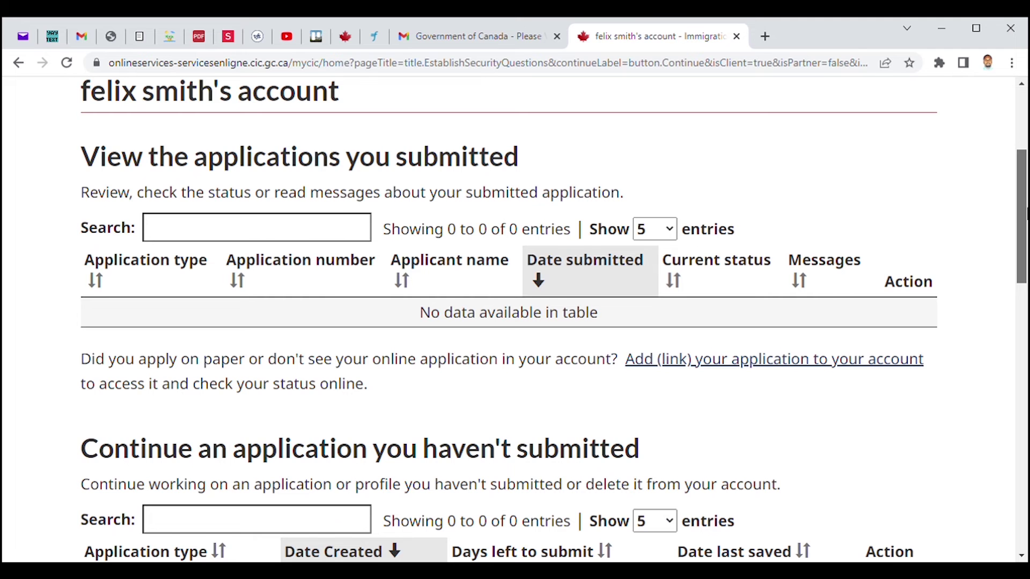
{"action": "left_click_drag", "start_coordinate": [1026, 213], "coordinate": [1027, 185]}
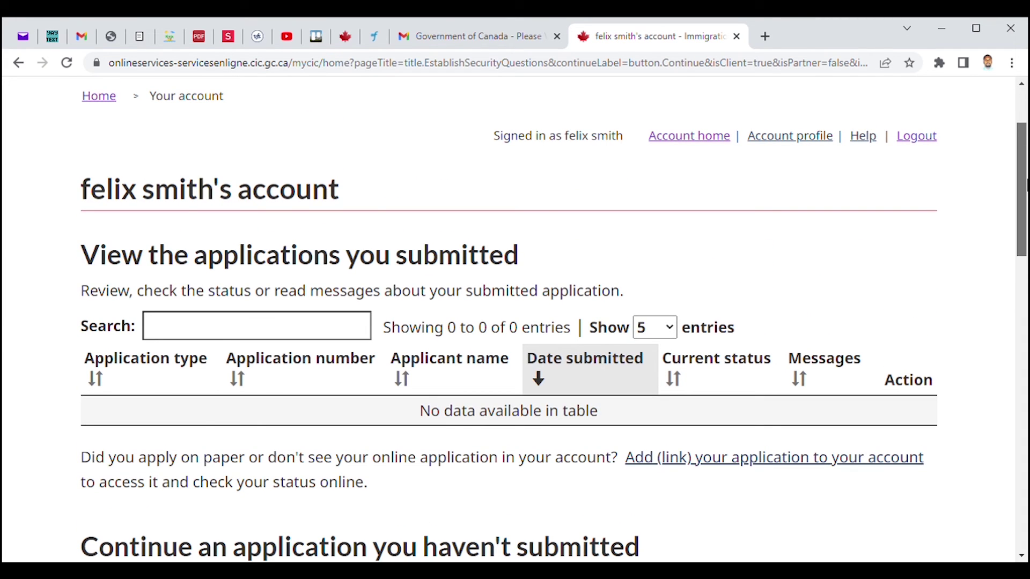
{"action": "left_click_drag", "start_coordinate": [1027, 185], "coordinate": [1026, 318]}
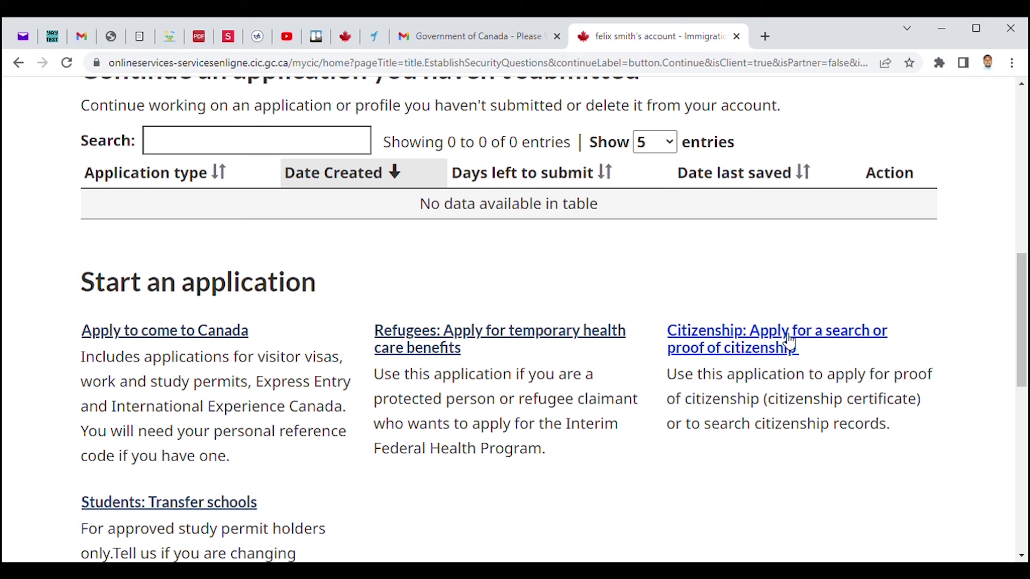
{"action": "left_click_drag", "start_coordinate": [1026, 332], "coordinate": [1026, 357]}
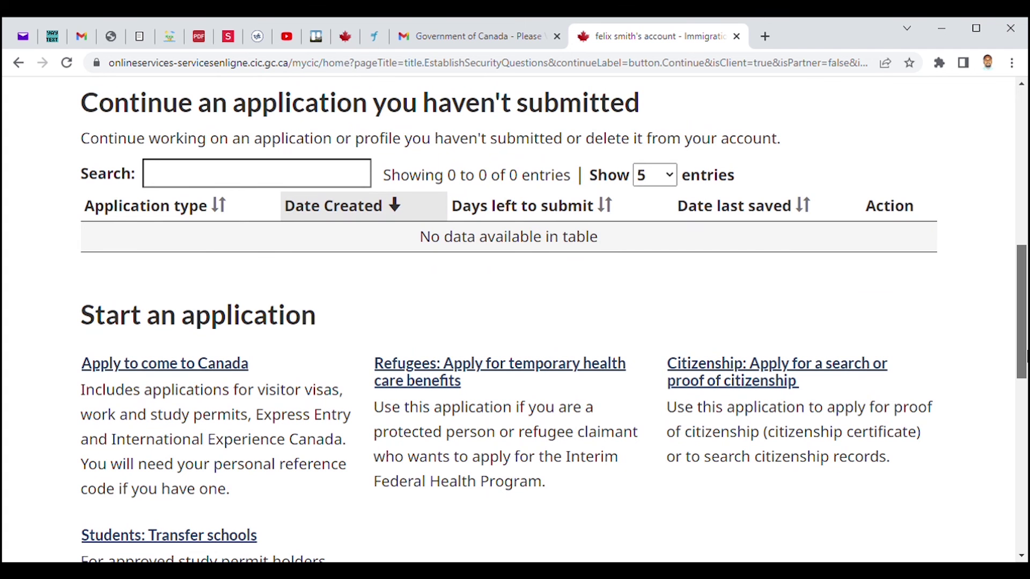